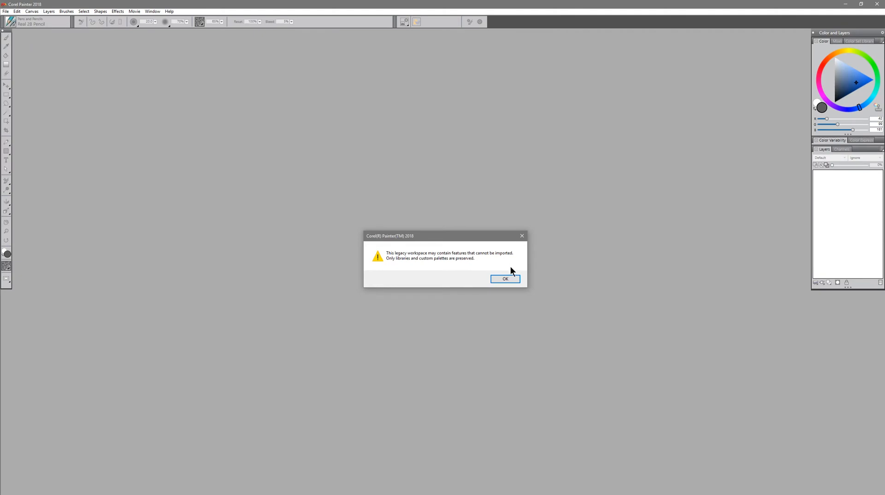
# - Restart Painter with its restore-defaults options and reset only the current workspace, keeping some customizations
pyautogui.click(505, 279)
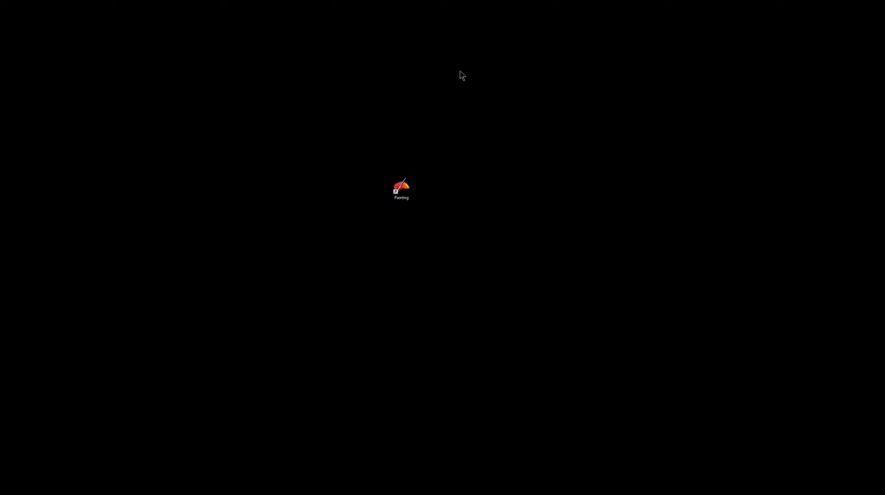
pyautogui.press('shift')
pyautogui.keyDown('shift'); pyautogui.doubleClick(400, 190); pyautogui.keyUp('shift')
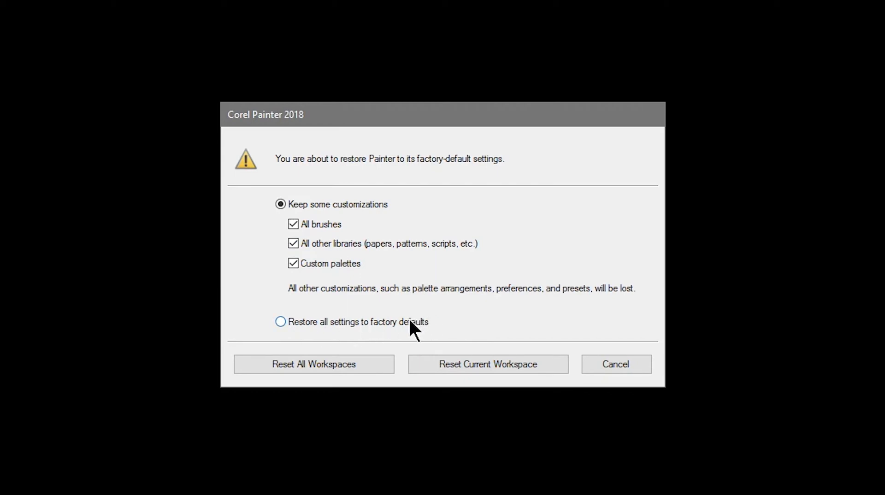
pyautogui.click(293, 262)
pyautogui.click(475, 361)
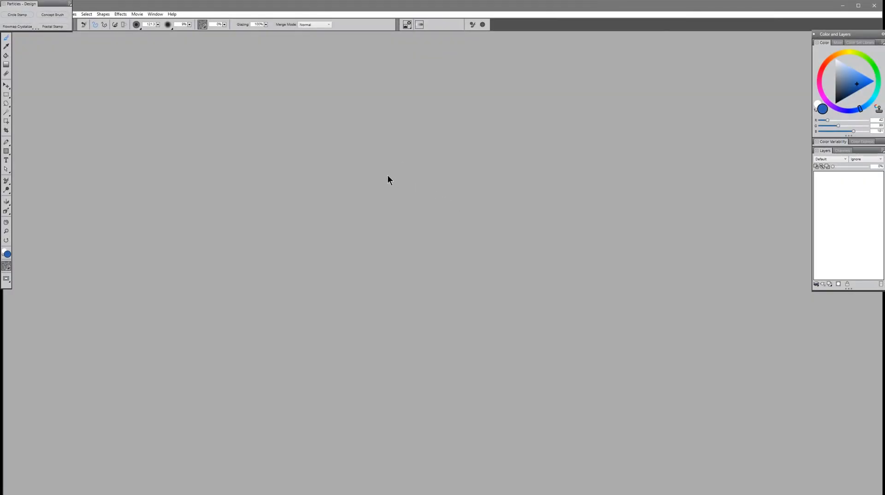
# - Spread the stacked custom palettes, including Particles, Inking, Palette Knives and Texture, out across the empty workspace
pyautogui.click(41, 16)
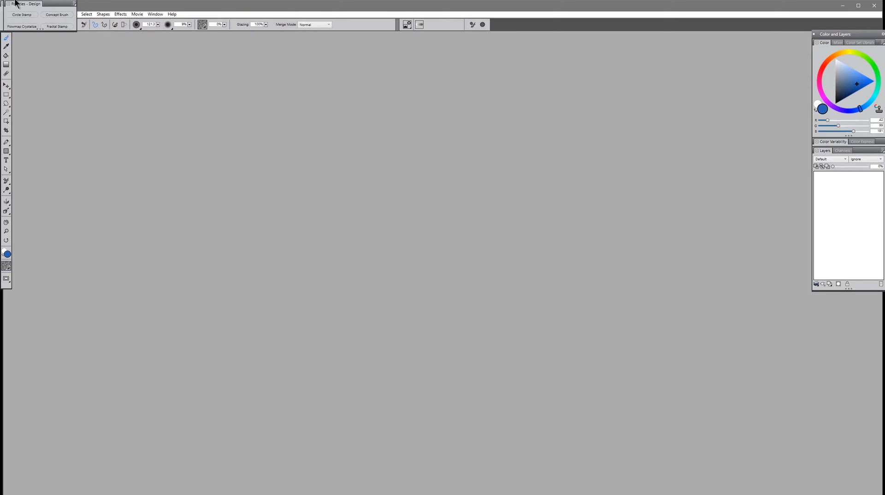
pyautogui.moveTo(19, 4); pyautogui.dragTo(178, 153)
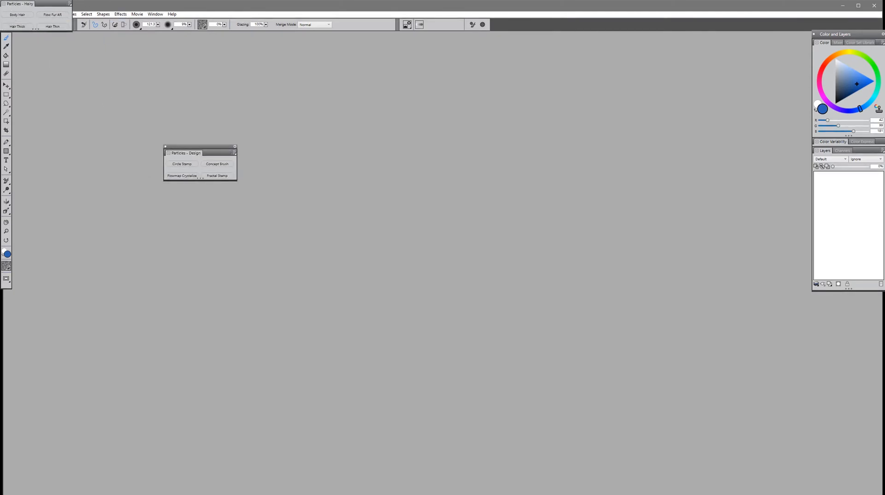
pyautogui.moveTo(18, 4); pyautogui.dragTo(167, 94)
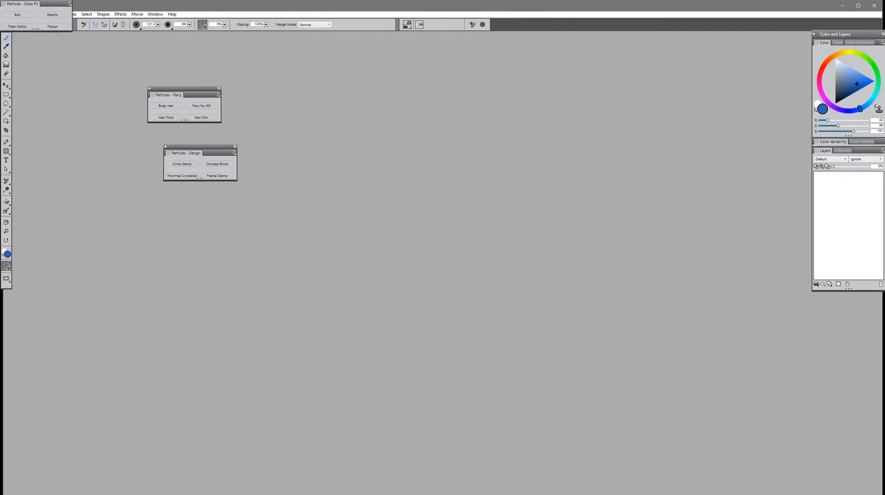
pyautogui.moveTo(18, 3); pyautogui.dragTo(259, 65)
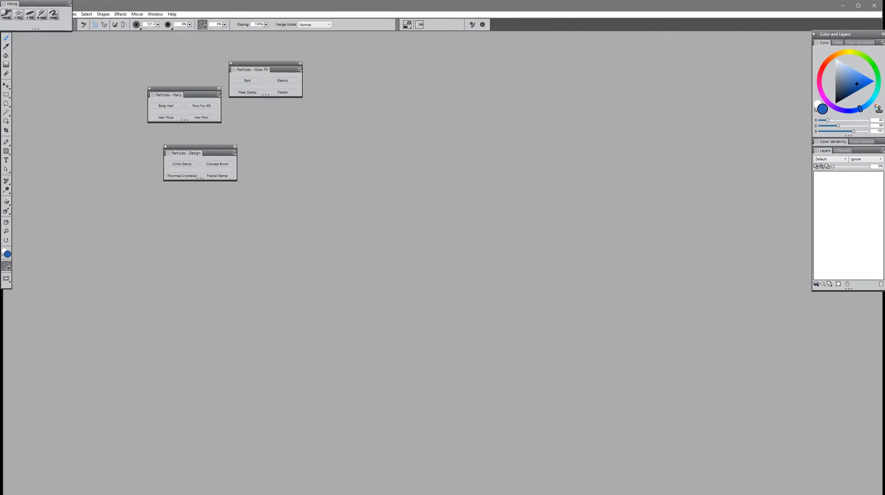
pyautogui.moveTo(39, 3)
pyautogui.mouseDown()
pyautogui.moveTo(94, 23)
pyautogui.moveTo(278, 123)
pyautogui.mouseUp()
pyautogui.moveTo(47, 4); pyautogui.dragTo(362, 78)
pyautogui.moveTo(46, 3); pyautogui.dragTo(307, 177)
pyautogui.moveTo(60, 3)
pyautogui.mouseDown()
pyautogui.moveTo(99, 217)
pyautogui.moveTo(131, 217)
pyautogui.mouseUp()
pyautogui.moveTo(51, 4); pyautogui.dragTo(441, 106)
pyautogui.moveTo(46, 4); pyautogui.dragTo(454, 56)
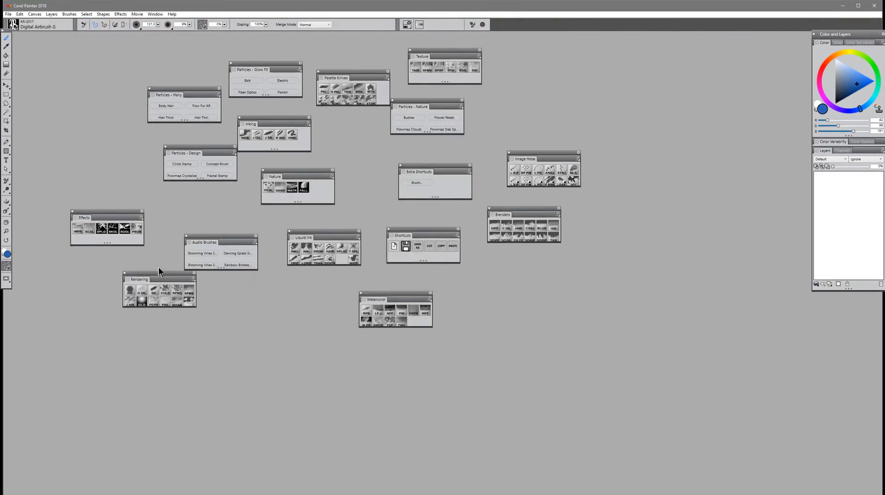
# - Dock the Blenders palette beneath the Rendering palette and lengthen Rendering to fit both rows of brushes
pyautogui.moveTo(159, 269); pyautogui.dragTo(160, 285)
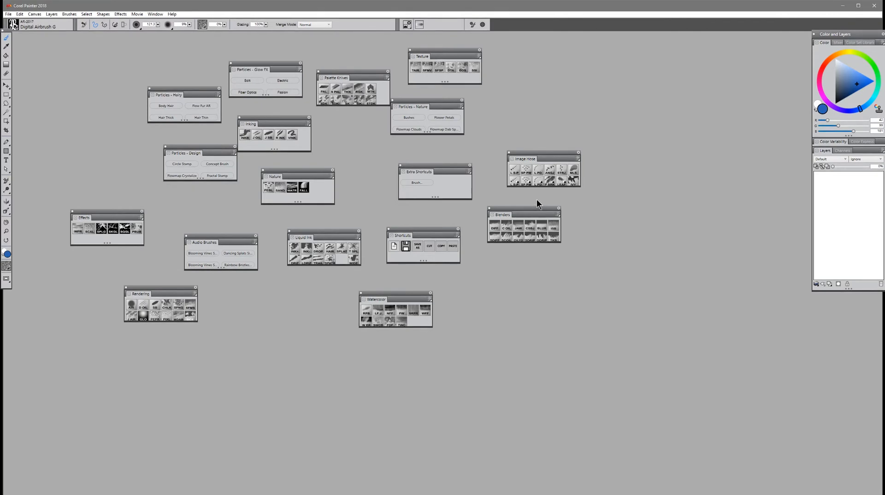
pyautogui.moveTo(531, 212); pyautogui.dragTo(166, 380)
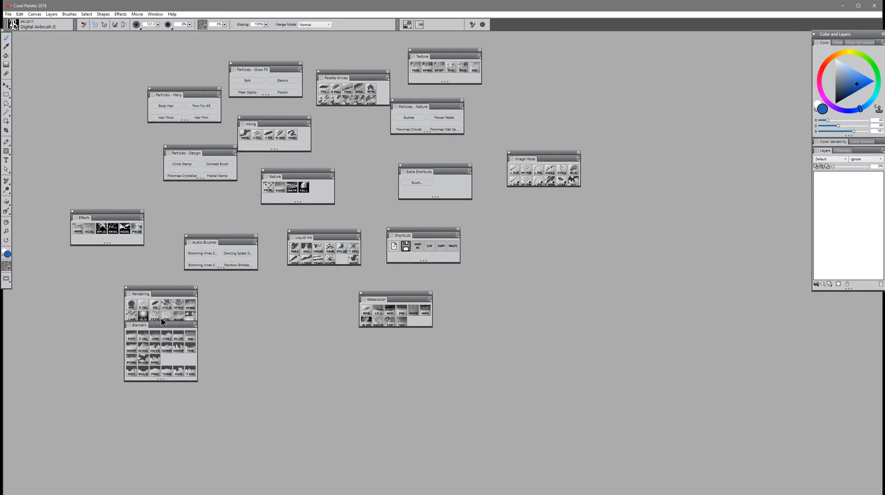
pyautogui.click(161, 320)
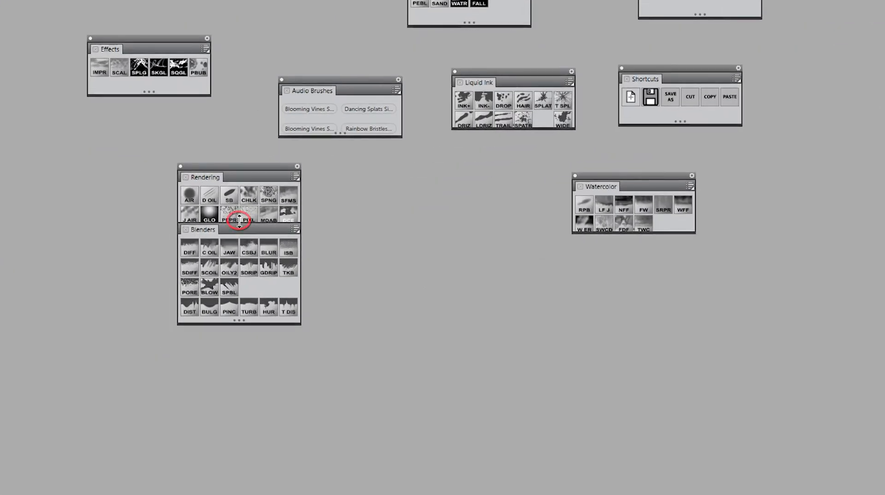
pyautogui.moveTo(239, 222); pyautogui.dragTo(244, 228)
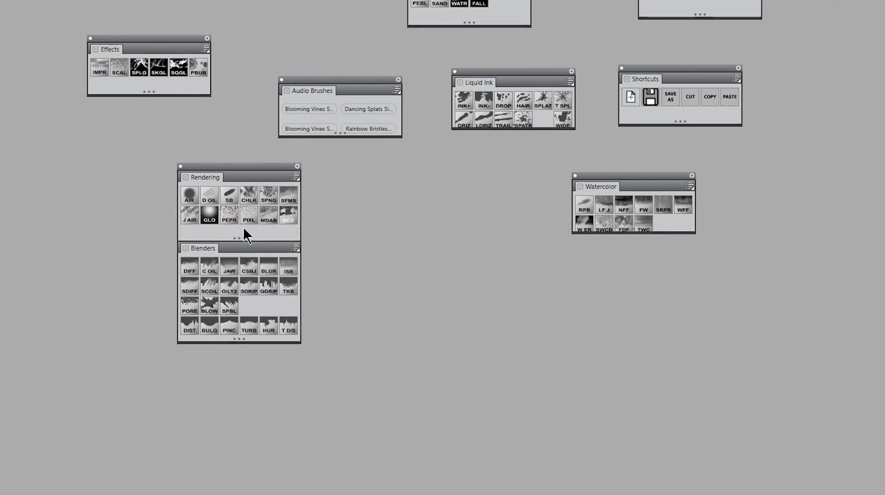
# - Widen the Shortcuts palette until all its commands fit in a single row, and trim its height to match
pyautogui.moveTo(742, 110); pyautogui.dragTo(807, 110)
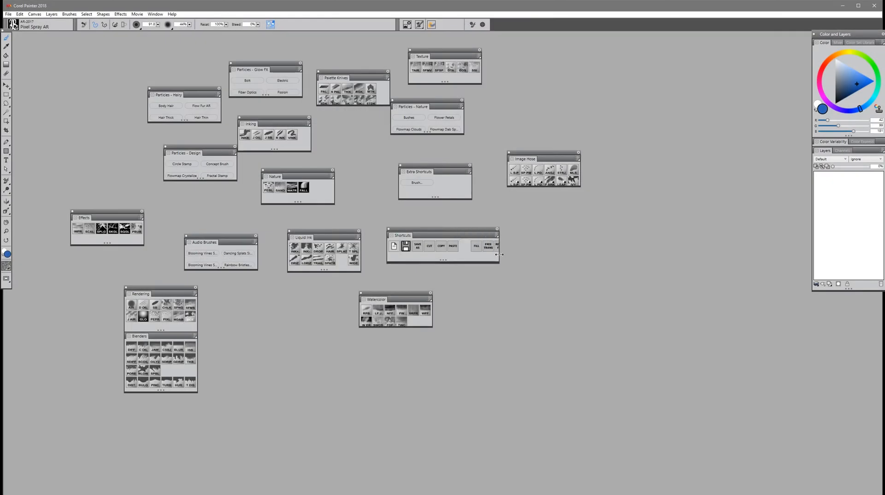
pyautogui.moveTo(499, 254); pyautogui.dragTo(746, 257)
pyautogui.moveTo(567, 261); pyautogui.dragTo(570, 257)
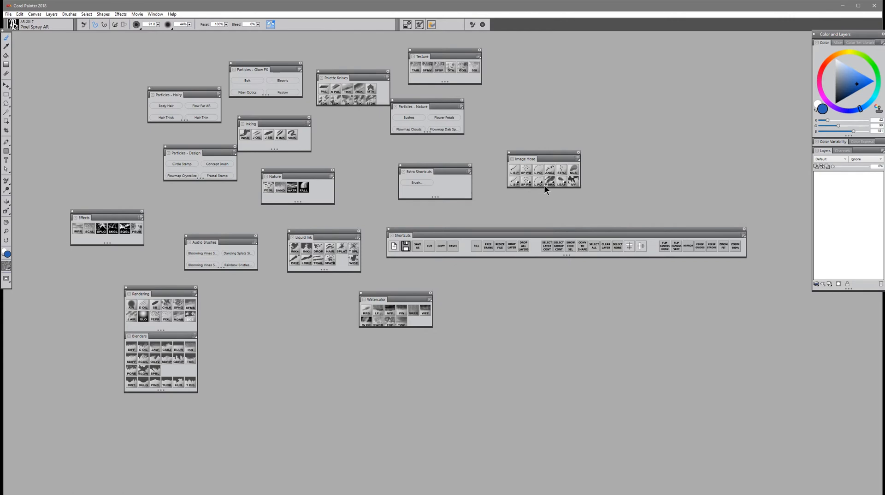
# - Lengthen the Image Hose, Palette Knives and four Particles palettes to fit all their brushes, and close Extra Shortcuts
pyautogui.moveTo(544, 186); pyautogui.dragTo(544, 203)
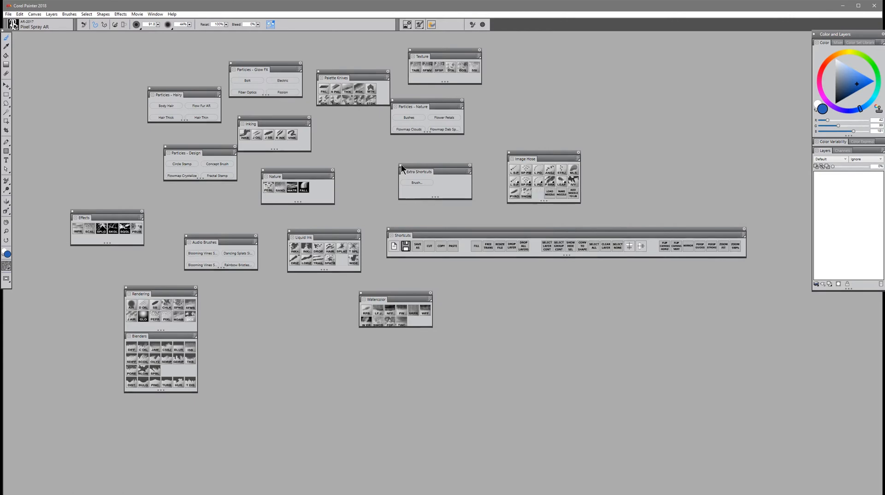
pyautogui.click(399, 164)
pyautogui.moveTo(428, 133); pyautogui.dragTo(427, 200)
pyautogui.moveTo(357, 112); pyautogui.dragTo(357, 111)
pyautogui.moveTo(200, 179); pyautogui.dragTo(200, 216)
pyautogui.moveTo(184, 120); pyautogui.dragTo(184, 122)
pyautogui.moveTo(266, 95); pyautogui.dragTo(266, 122)
# - Move Particles - Glow FX above Image Hose, and dock the Effects palette beneath Blenders in the Rendering group
pyautogui.moveTo(266, 63); pyautogui.dragTo(544, 63)
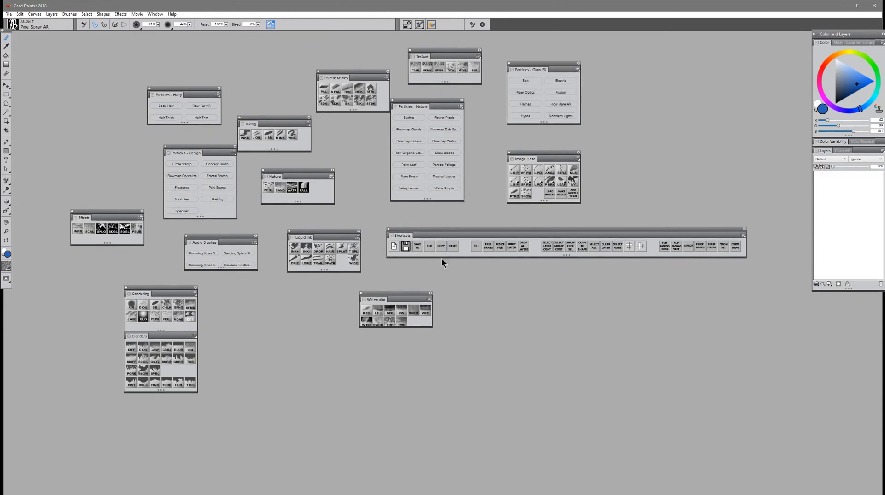
pyautogui.moveTo(107, 212); pyautogui.dragTo(166, 392)
pyautogui.moveTo(161, 287); pyautogui.dragTo(86, 150)
# - Show the Papers palette drawer and move it away from Color and Layers to below the Effects palette
pyautogui.click(156, 14)
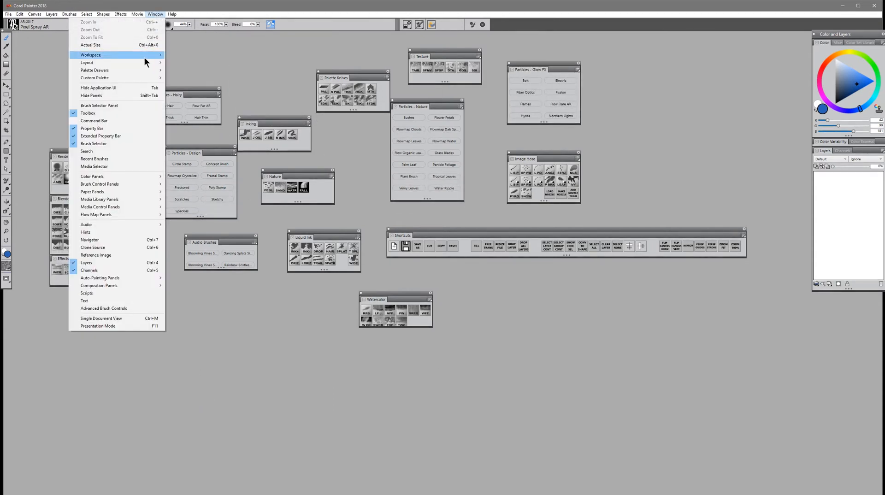
pyautogui.moveTo(142, 70)
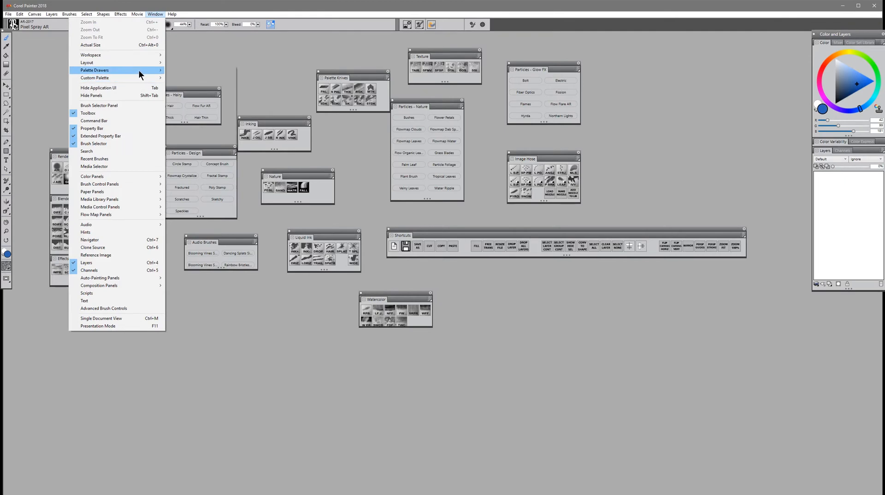
pyautogui.click(211, 85)
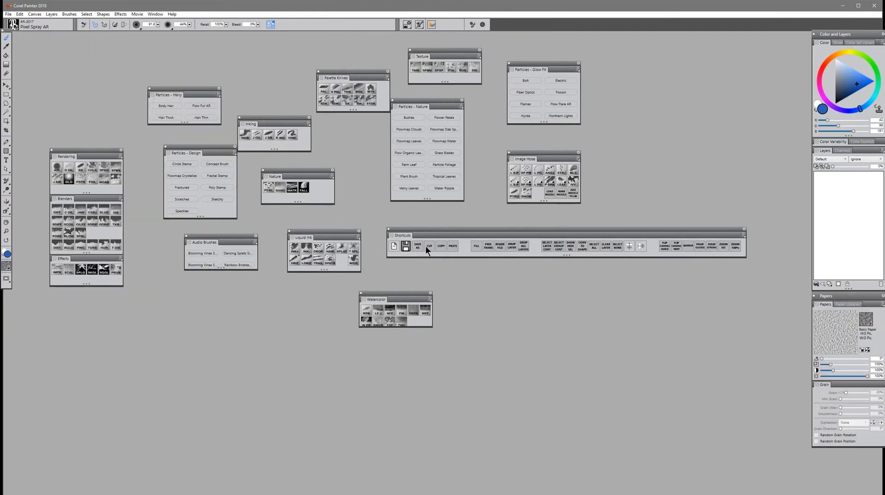
pyautogui.moveTo(826, 295); pyautogui.dragTo(140, 280)
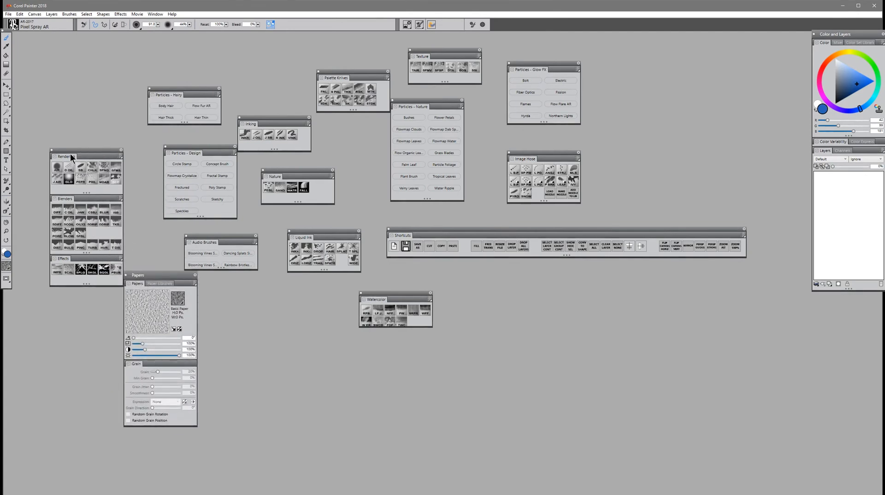
# - Dock the Rendering, Blenders and Effects palettes in that order beneath the Grain panel of the Papers drawer
pyautogui.moveTo(70, 155); pyautogui.dragTo(154, 369)
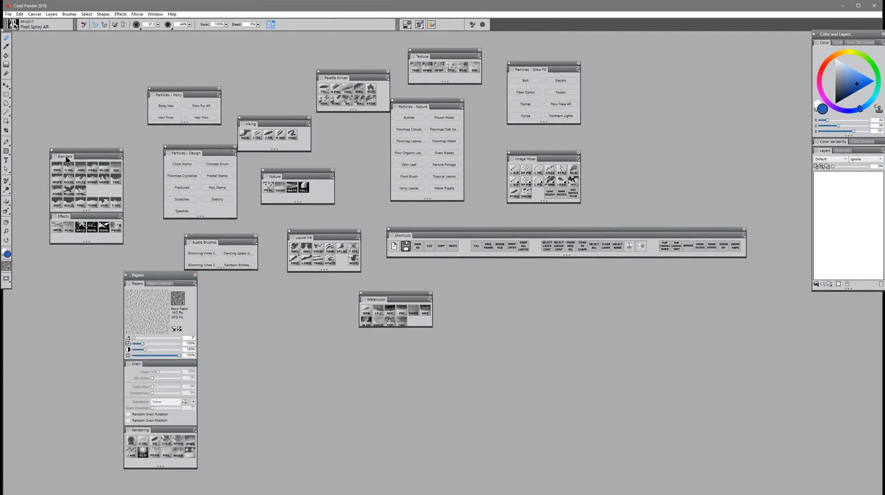
pyautogui.moveTo(67, 156); pyautogui.dragTo(154, 452)
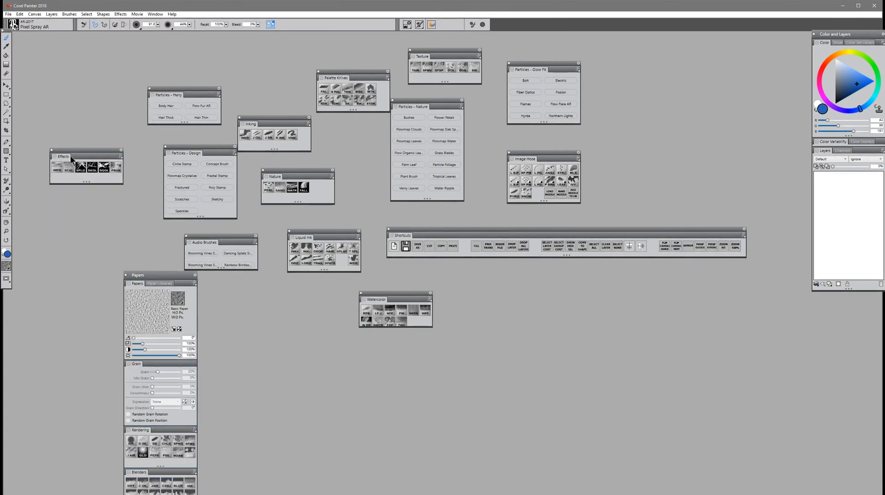
pyautogui.moveTo(161, 275); pyautogui.dragTo(172, 91)
pyautogui.moveTo(99, 156); pyautogui.dragTo(184, 334)
# - Rename the combined Papers drawer to "Custom AR" and move it close to the toolbox
pyautogui.moveTo(185, 96); pyautogui.dragTo(91, 53)
pyautogui.doubleClick(92, 47)
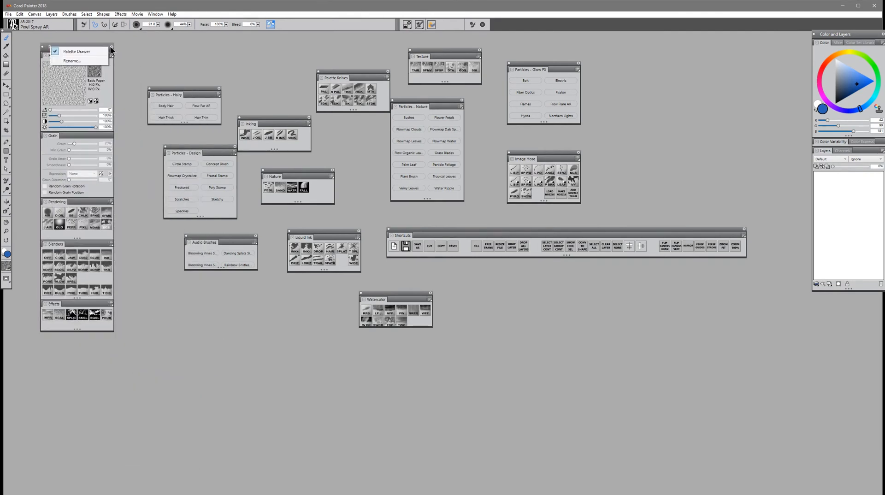
pyautogui.press('BackSpace')
pyautogui.press('BackSpace')
pyautogui.press('BackSpace')
pyautogui.press('BackSpace')
pyautogui.press('BackSpace')
pyautogui.press('BackSpace')
pyautogui.write('Custom AR')
pyautogui.press('Return')
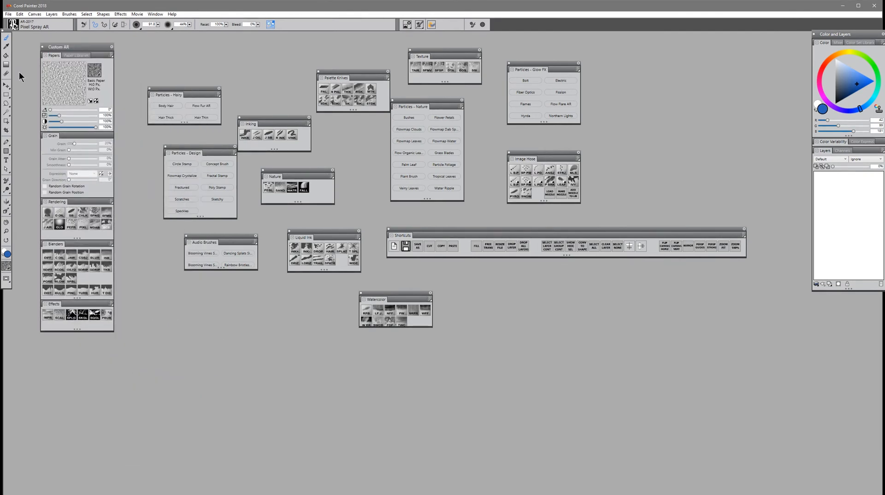
pyautogui.moveTo(93, 47); pyautogui.dragTo(75, 43)
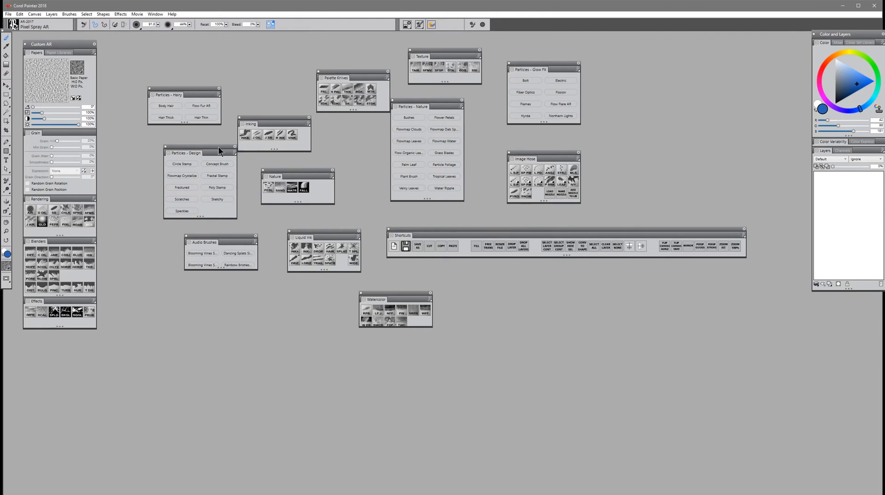
# - Collapse the Grain panel in the Custom AR drawer
pyautogui.click(37, 133)
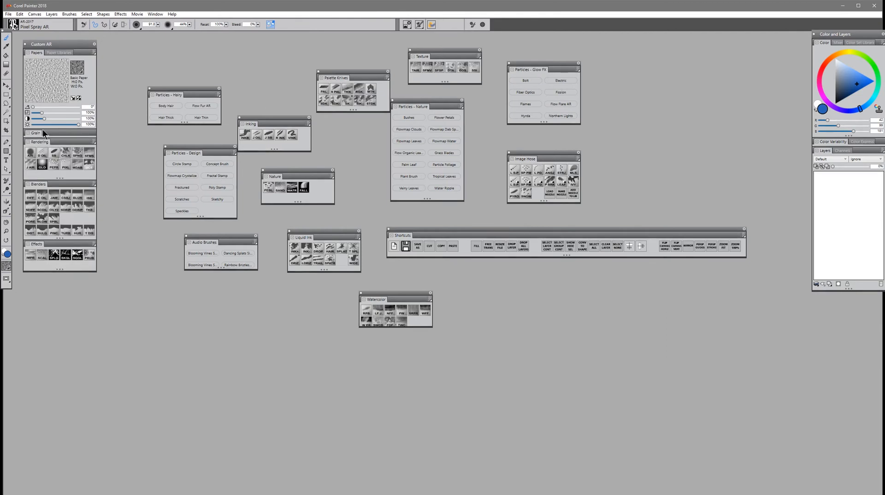
pyautogui.click(34, 134)
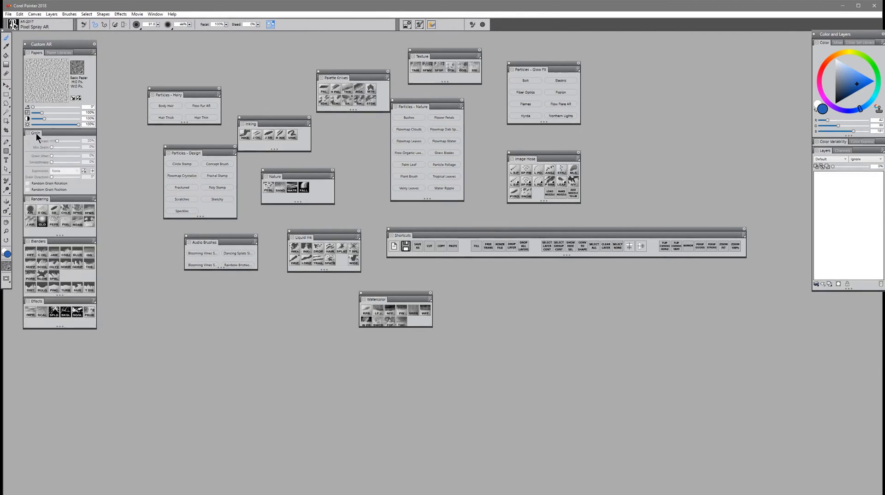
pyautogui.click(36, 134)
# - Stack the Particles - Glow FX, Hairy and Design palettes together, place Shortcuts below the property bar, and move Custom AR against the toolbox
pyautogui.moveTo(185, 152); pyautogui.dragTo(169, 128)
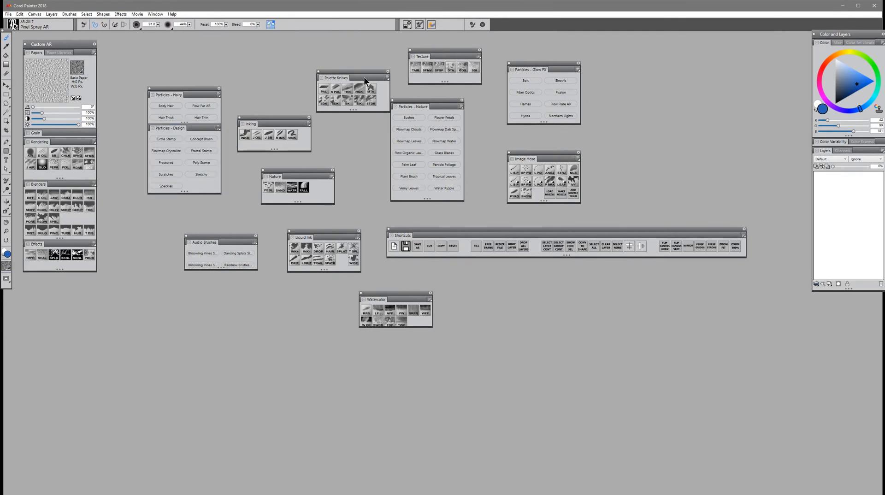
pyautogui.moveTo(524, 70); pyautogui.dragTo(699, 62)
pyautogui.moveTo(513, 229); pyautogui.dragTo(225, 41)
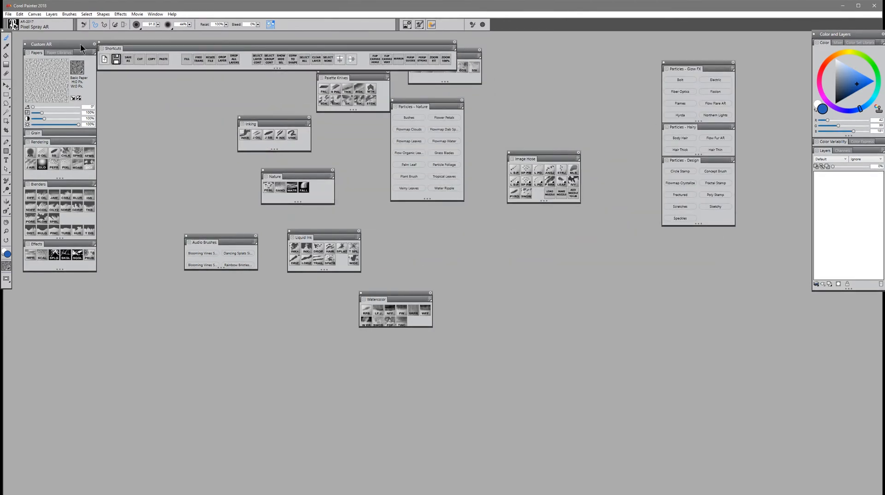
pyautogui.moveTo(80, 43); pyautogui.dragTo(70, 40)
# - Remove the Mixer panel from the Color and Layers drawer
pyautogui.click(837, 42)
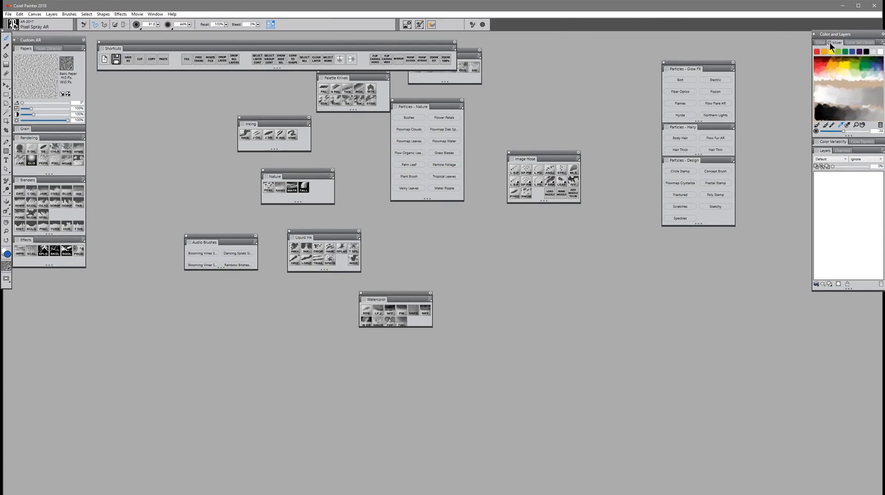
pyautogui.click(830, 43)
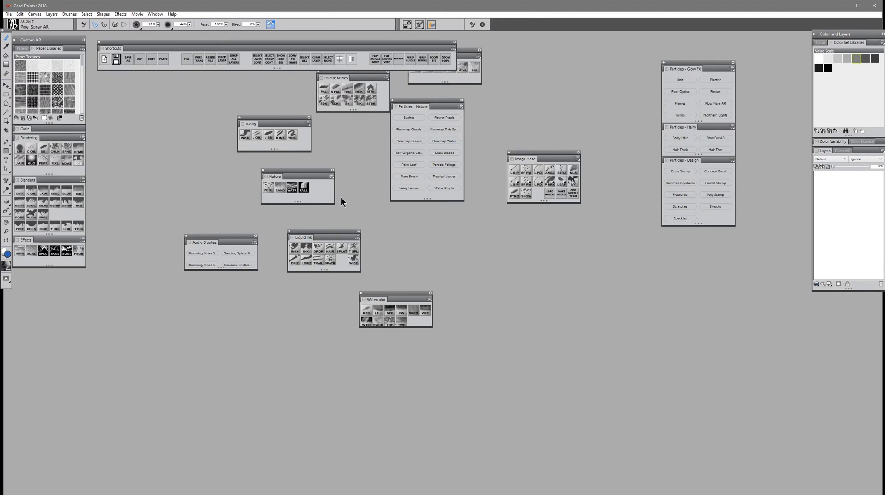
# - Create a separate custom palette from the Impressionist brush in Artists' Favorites, and close that palette
pyautogui.click(16, 25)
pyautogui.click(33, 96)
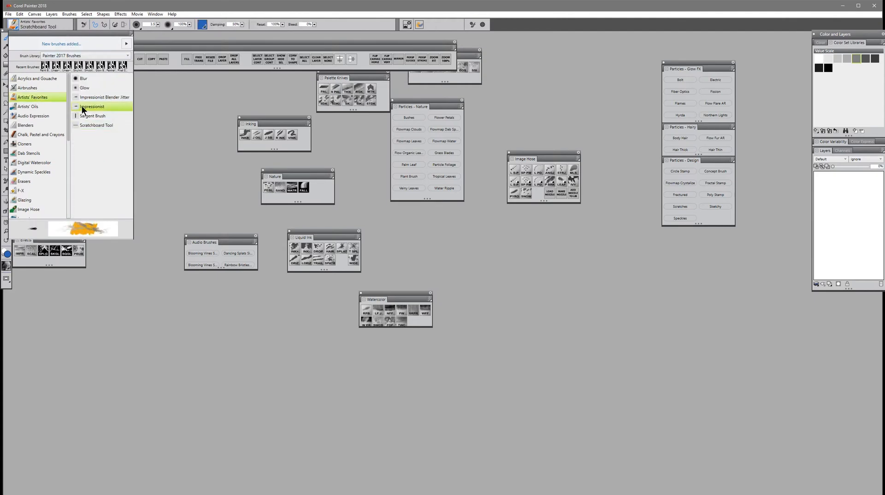
pyautogui.moveTo(82, 106); pyautogui.dragTo(176, 114)
pyautogui.moveTo(169, 114); pyautogui.dragTo(169, 115)
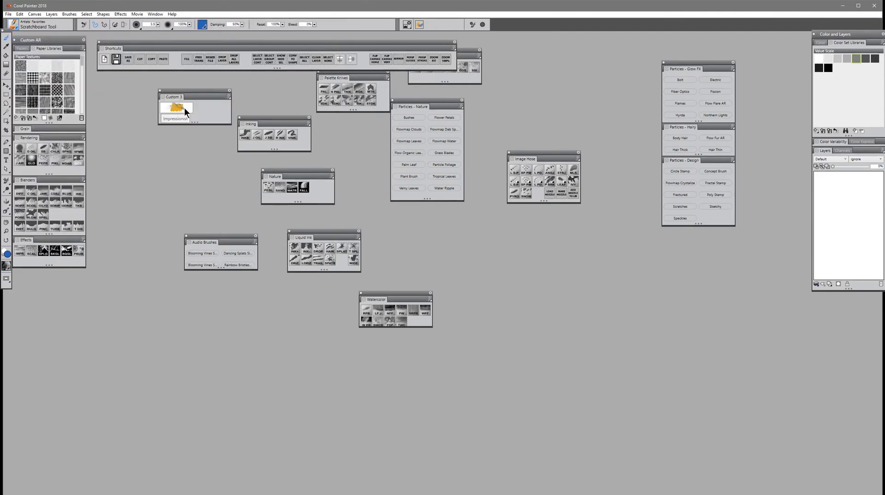
pyautogui.click(160, 90)
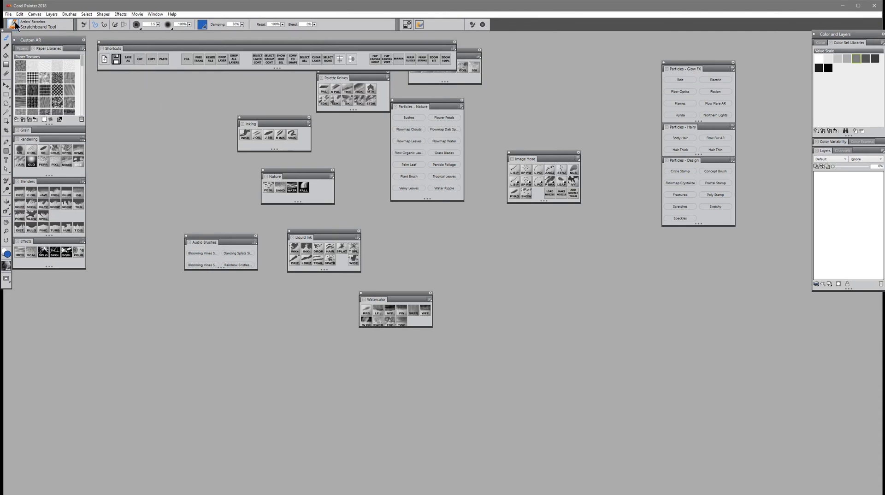
# - Add the current Scratchboard Tool brush to the Blenders palette in the Custom AR drawer
pyautogui.moveTo(13, 25)
pyautogui.mouseDown()
pyautogui.moveTo(71, 93)
pyautogui.moveTo(57, 217)
pyautogui.mouseUp()
# - Show the Nozzle Libraries panel, float it as a separate palette beside the Particles stack, and lengthen it to show more nozzles
pyautogui.click(155, 14)
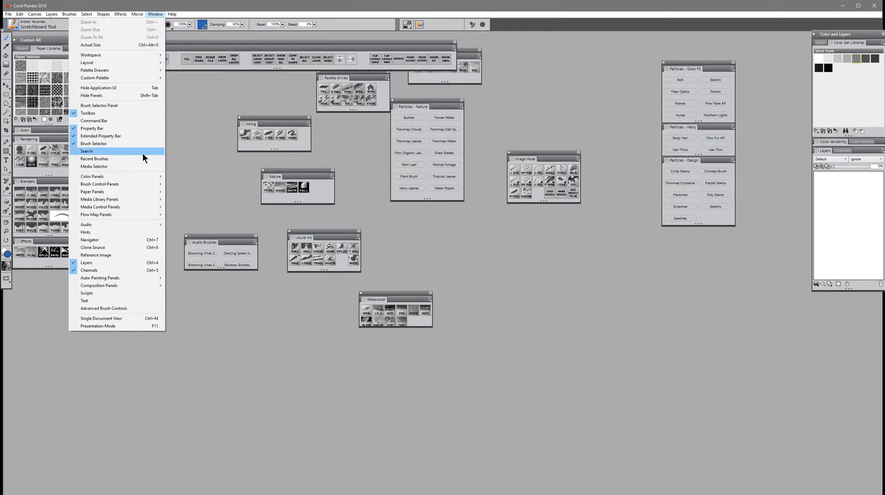
pyautogui.moveTo(138, 199)
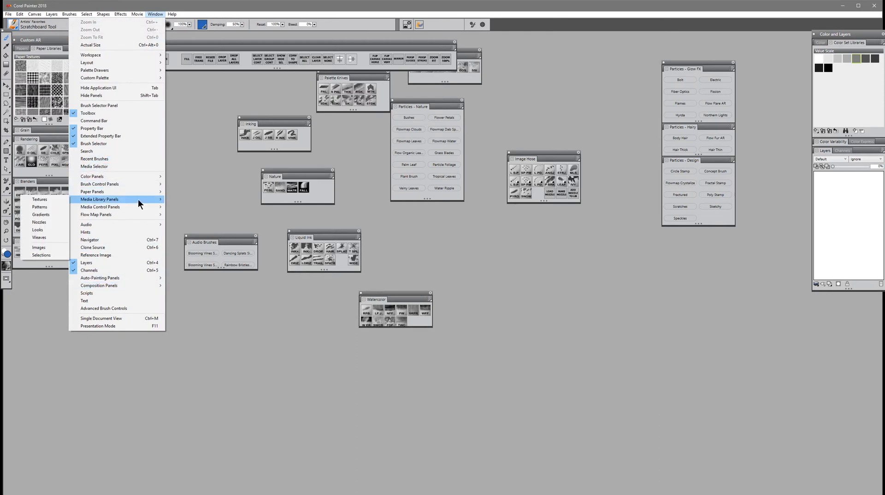
pyautogui.click(52, 223)
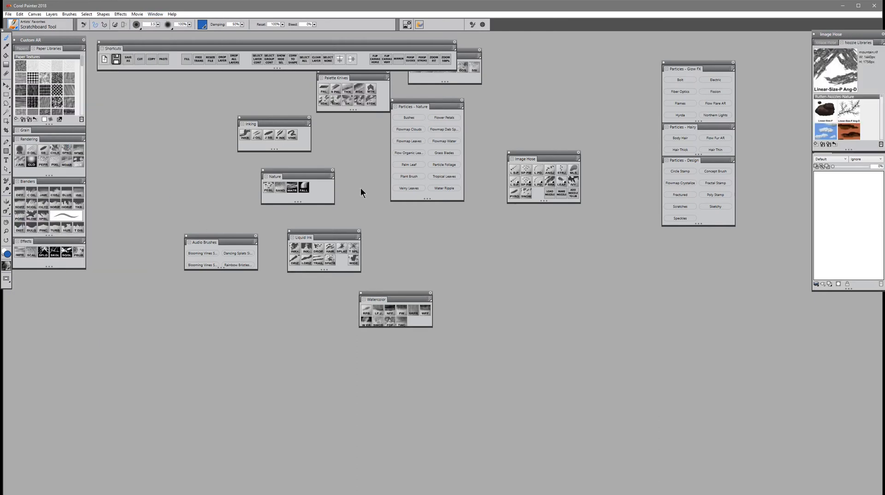
pyautogui.moveTo(859, 40); pyautogui.dragTo(629, 69)
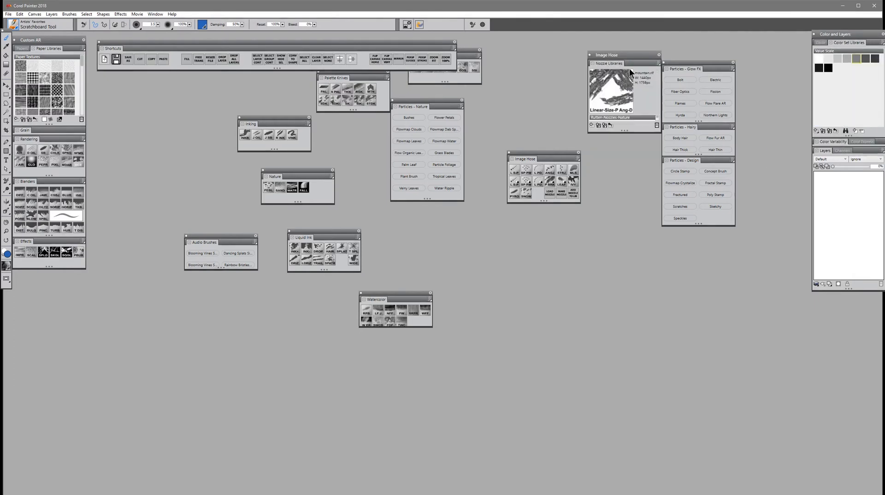
pyautogui.moveTo(626, 130); pyautogui.dragTo(626, 258)
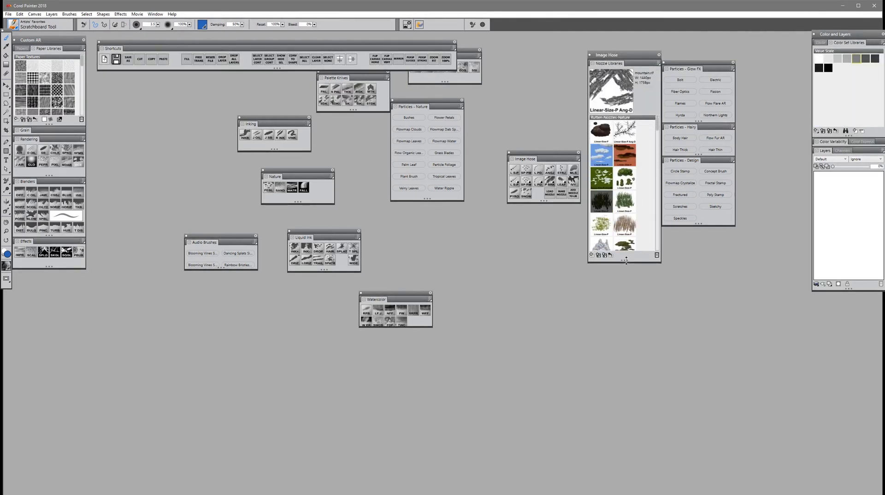
# - Stack the Image Hose palette above Nozzle Libraries and the Particles Nature, Glow FX, Design and Hairy palettes below, naming the drawer Image Hose & Particles
pyautogui.moveTo(556, 159); pyautogui.dragTo(625, 64)
pyautogui.moveTo(715, 68); pyautogui.dragTo(624, 306)
pyautogui.moveTo(714, 102); pyautogui.dragTo(625, 365)
pyautogui.moveTo(701, 62); pyautogui.dragTo(625, 452)
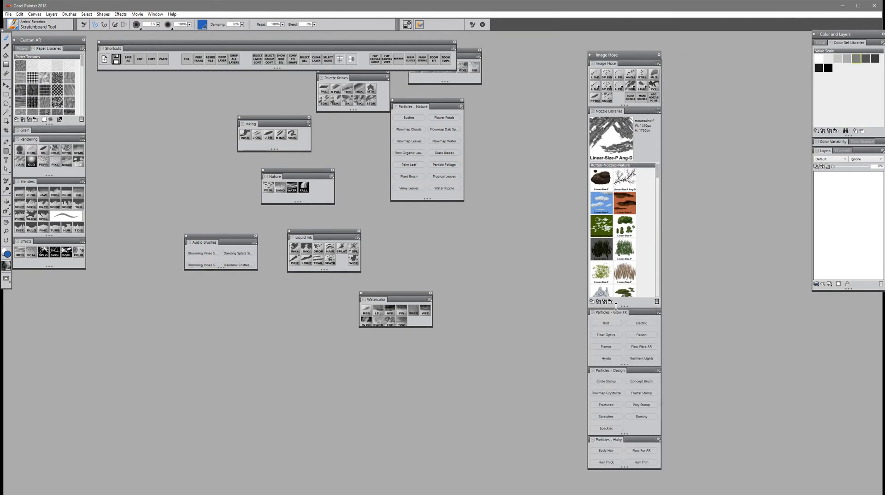
pyautogui.moveTo(443, 107); pyautogui.dragTo(624, 308)
pyautogui.moveTo(626, 53); pyautogui.dragTo(650, 38)
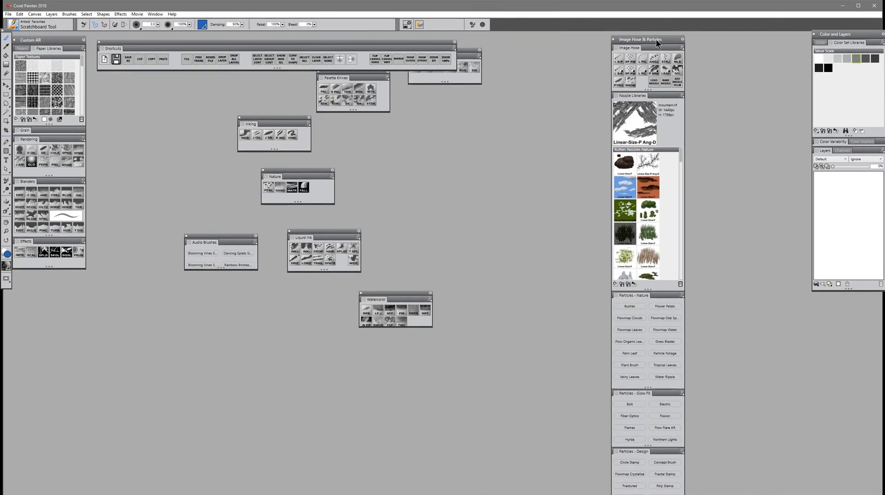
# - Collapse the four Particles palettes in the Image Hose & Particles drawer
pyautogui.doubleClick(670, 40)
pyautogui.doubleClick(667, 40)
pyautogui.moveTo(649, 493); pyautogui.dragTo(649, 326)
# - Add the Liquid Ink, Watercolor, Inking, Palette Knives, Texture and Nature palettes to the Custom AR drawer
pyautogui.moveTo(313, 232); pyautogui.dragTo(95, 267)
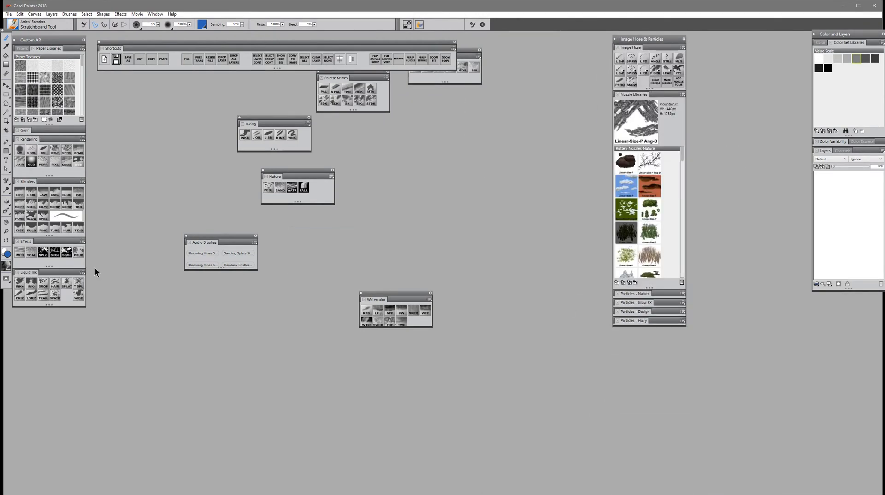
pyautogui.moveTo(388, 294); pyautogui.dragTo(46, 341)
pyautogui.moveTo(276, 118); pyautogui.dragTo(46, 369)
pyautogui.moveTo(350, 71); pyautogui.dragTo(46, 240)
pyautogui.moveTo(443, 50); pyautogui.dragTo(46, 309)
pyautogui.moveTo(113, 355); pyautogui.dragTo(46, 304)
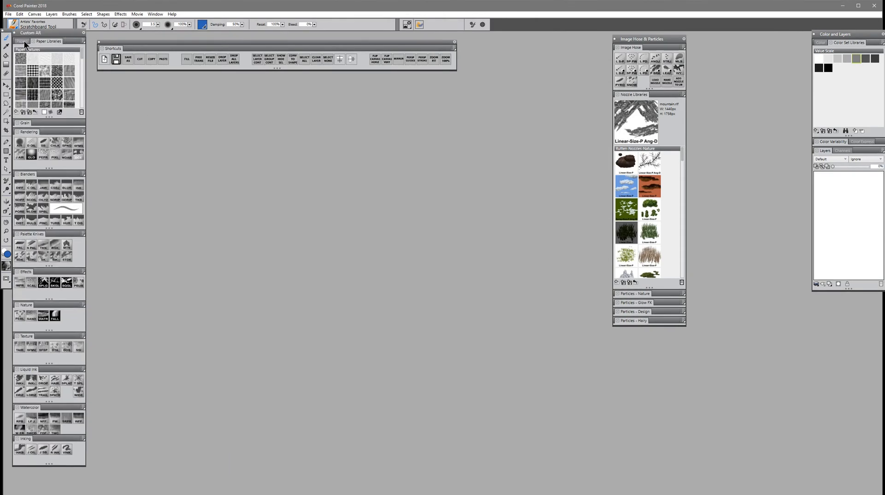
# - Display the Papers panel in Custom AR, and move Flow Maps and Flow Map Libraries from the Flow Maps drawer in below Grain
pyautogui.click(22, 48)
pyautogui.click(155, 14)
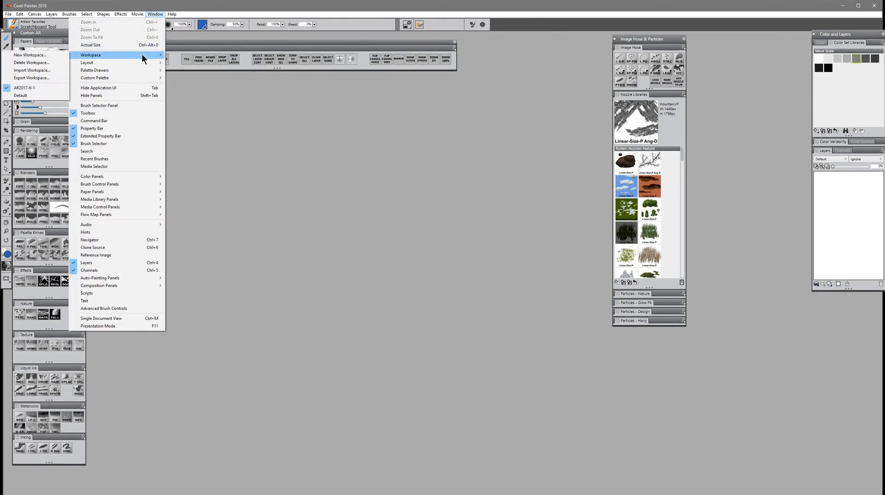
pyautogui.moveTo(141, 71)
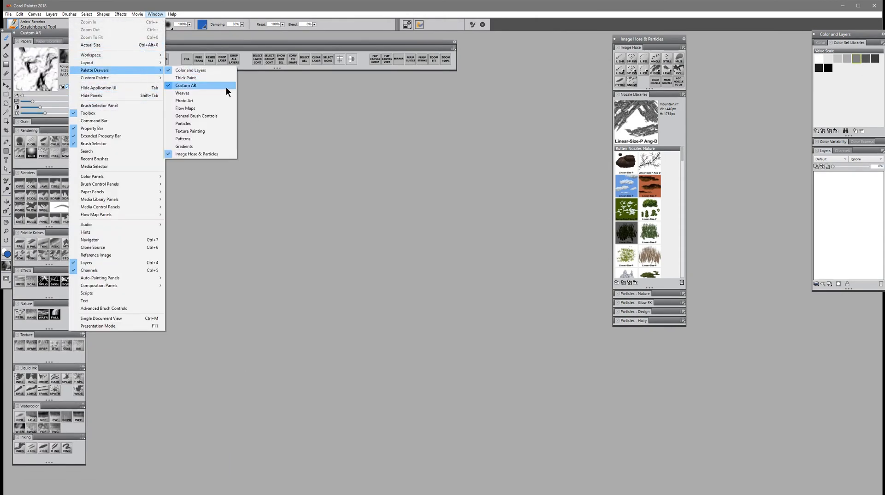
pyautogui.click(206, 112)
pyautogui.moveTo(846, 82); pyautogui.dragTo(65, 118)
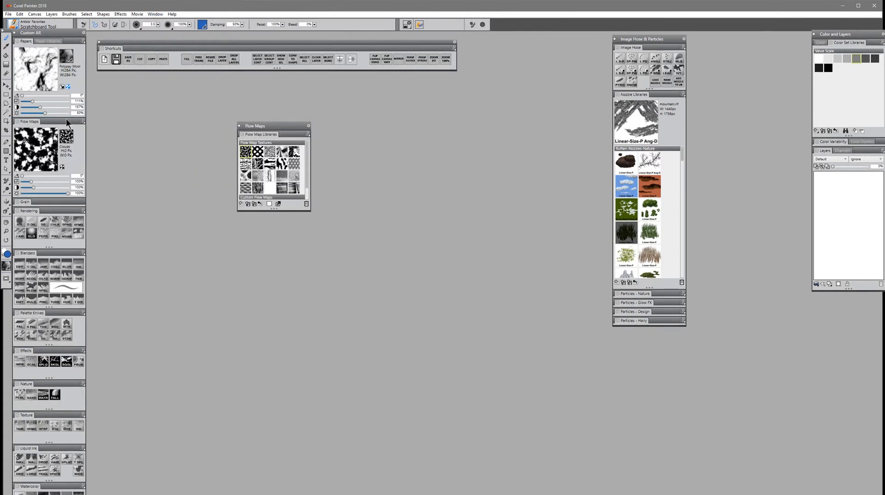
pyautogui.moveTo(258, 136)
pyautogui.mouseDown()
pyautogui.moveTo(34, 133)
pyautogui.moveTo(43, 125)
pyautogui.mouseUp()
# - Collapse the Effects, Nature, Texture, Liquid Ink, Watercolor and Inking palettes in the Custom AR drawer
pyautogui.click(30, 351)
pyautogui.click(29, 360)
pyautogui.click(30, 369)
pyautogui.click(30, 378)
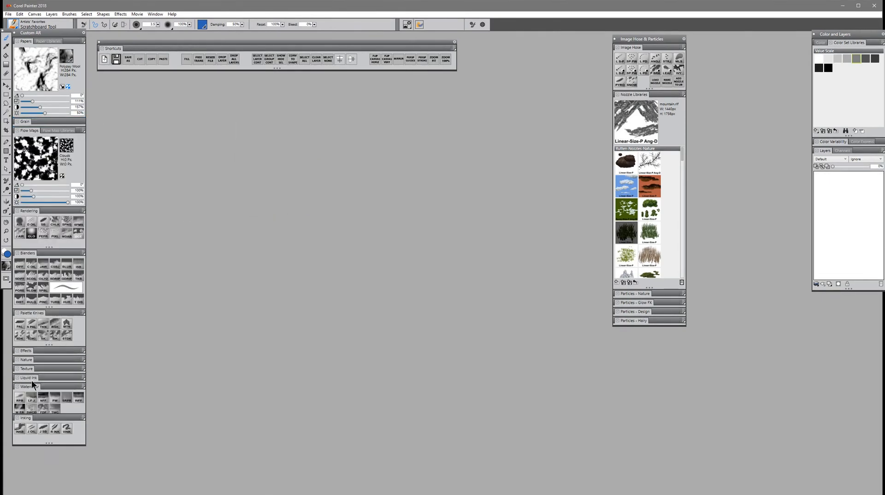
pyautogui.click(42, 299)
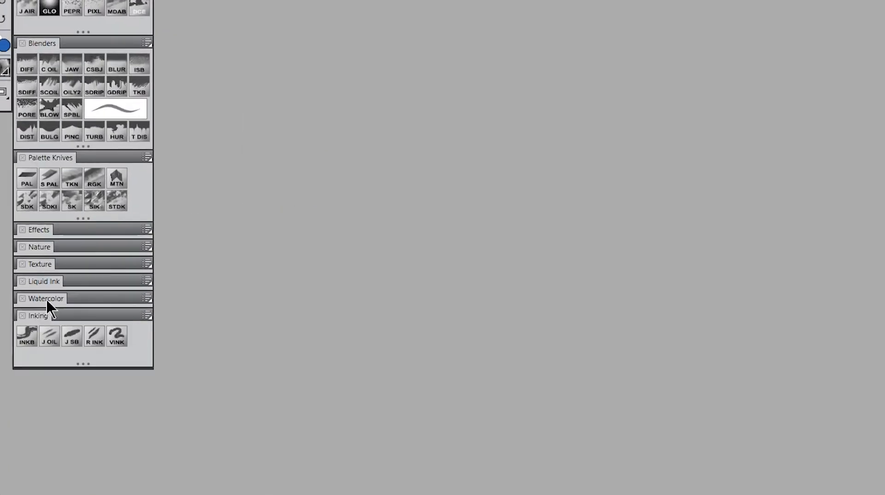
pyautogui.click(40, 316)
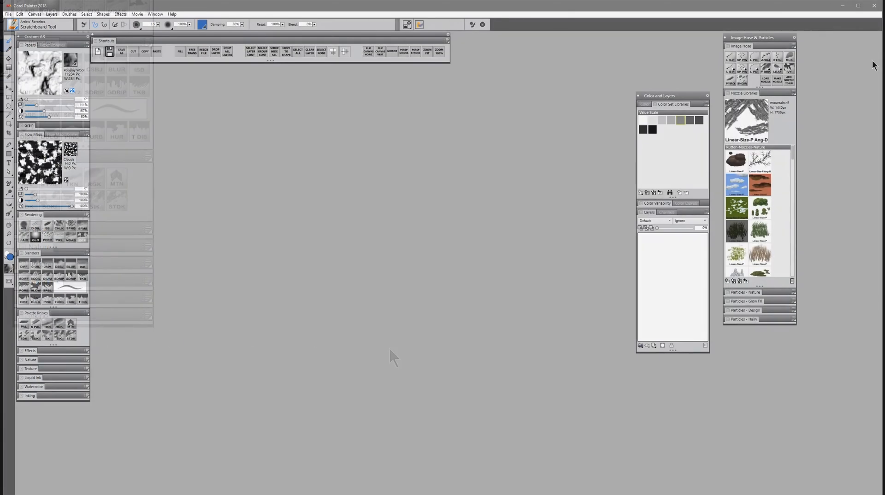
# - Maximize the window and dock Color, with Color Set Libraries beneath it, along the edge opposite the toolbox
pyautogui.click(647, 104)
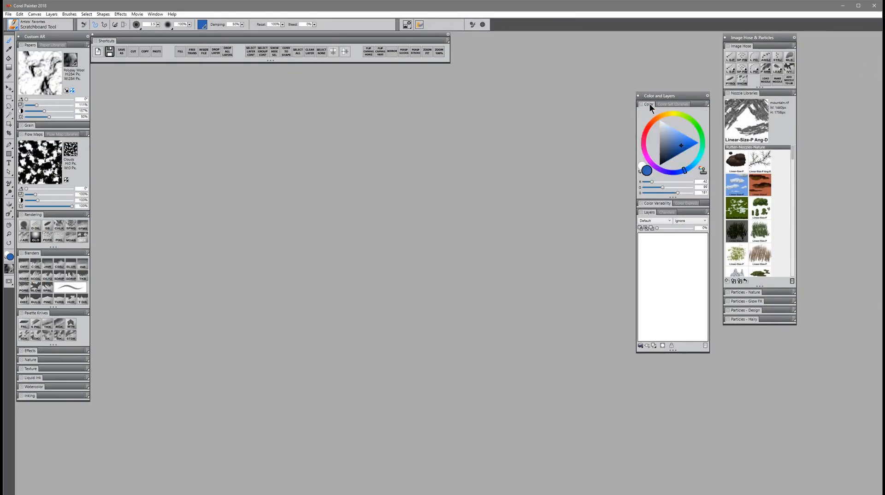
pyautogui.moveTo(647, 107); pyautogui.dragTo(834, 38)
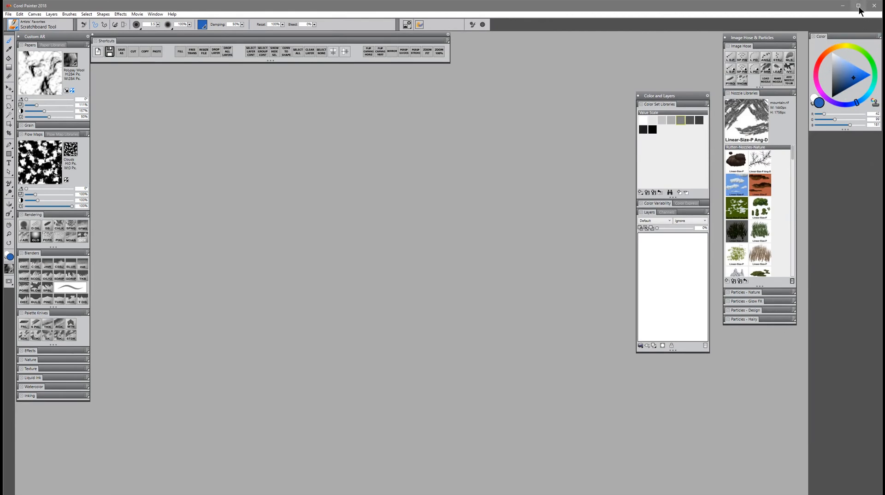
pyautogui.moveTo(884, 28)
pyautogui.mouseDown()
pyautogui.moveTo(810, 27)
pyautogui.moveTo(883, 27)
pyautogui.mouseUp()
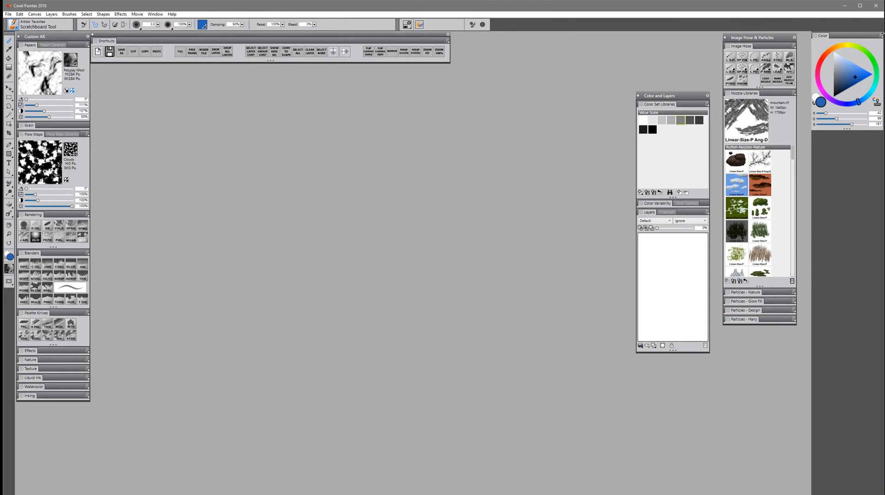
pyautogui.click(861, 5)
pyautogui.moveTo(836, 123); pyautogui.dragTo(834, 135)
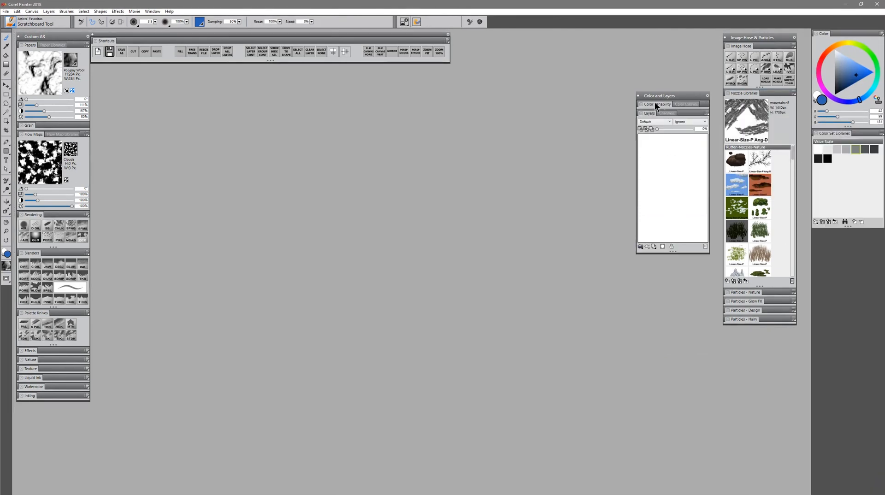
# - Dock the Color Variability and Color Expression group and Layers beneath Color Set Libraries, removing Channels and shortening the color set panel
pyautogui.moveTo(654, 107)
pyautogui.mouseDown()
pyautogui.moveTo(830, 203)
pyautogui.moveTo(837, 233)
pyautogui.moveTo(668, 109)
pyautogui.mouseUp()
pyautogui.moveTo(717, 121); pyautogui.dragTo(839, 235)
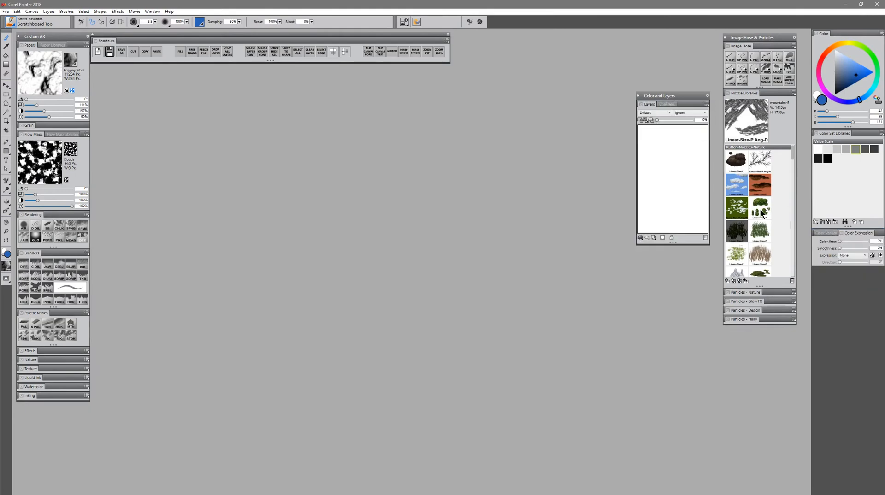
pyautogui.moveTo(649, 104); pyautogui.dragTo(826, 270)
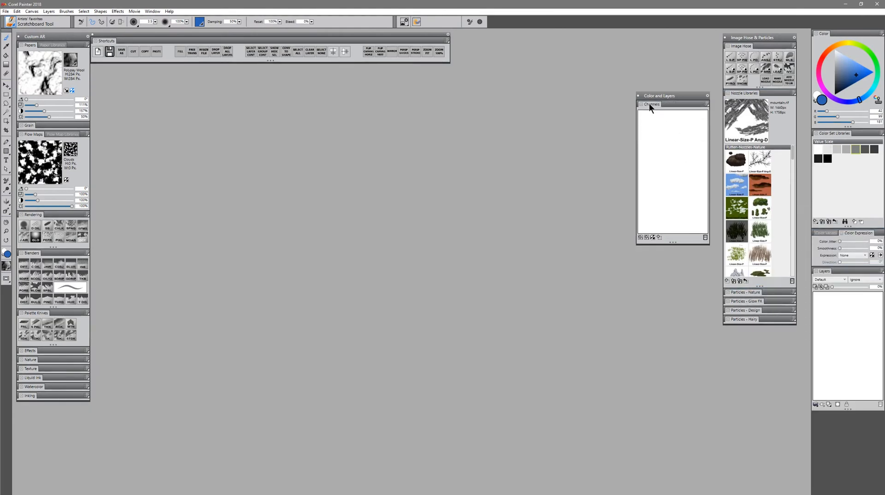
pyautogui.moveTo(641, 105); pyautogui.dragTo(847, 333)
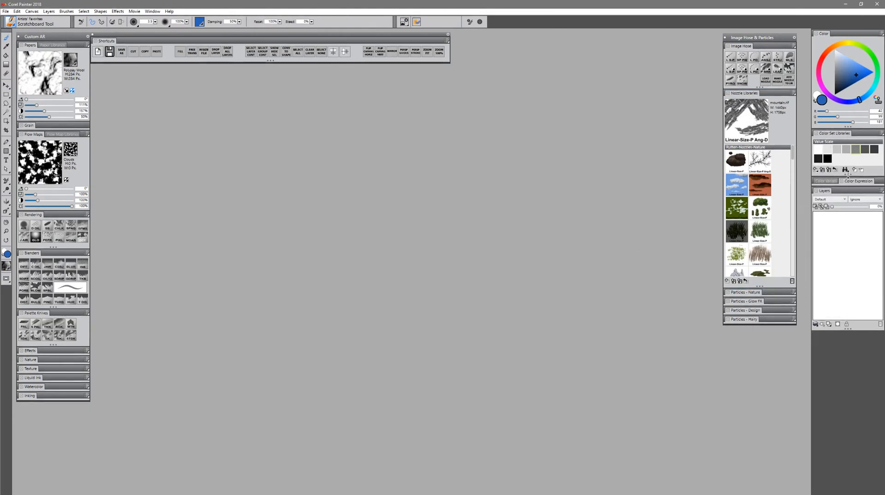
# - Check the view sizes offered for the color set library, and make the docked Color panel taller
pyautogui.click(882, 133)
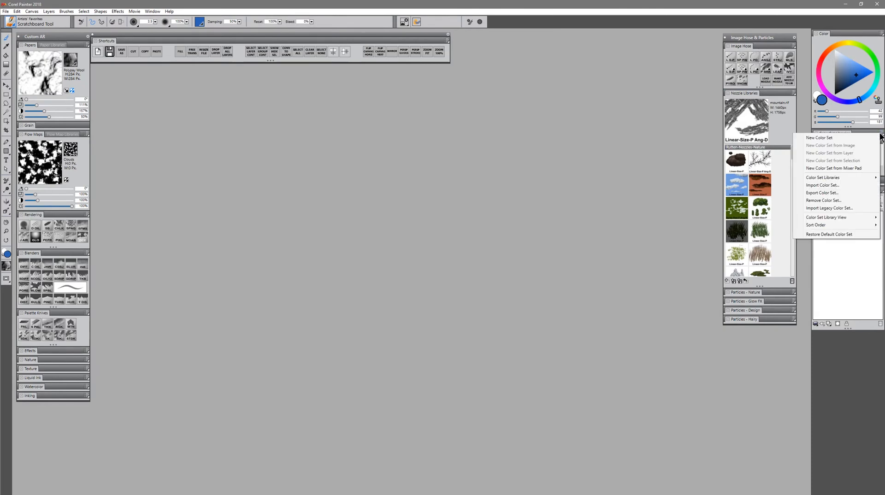
pyautogui.moveTo(842, 217)
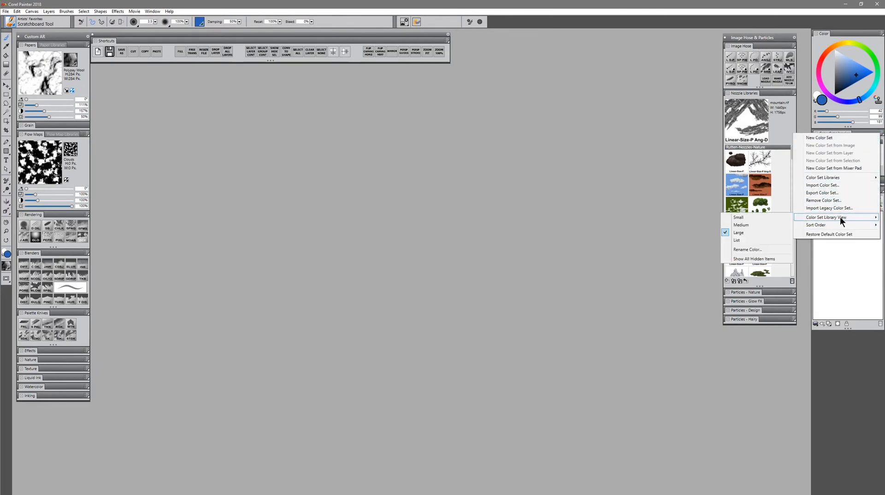
pyautogui.click(748, 219)
pyautogui.moveTo(845, 129); pyautogui.dragTo(839, 152)
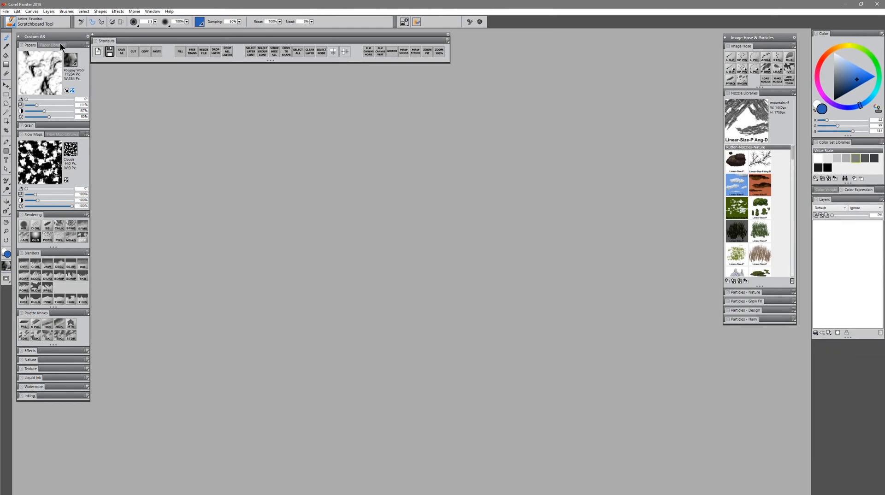
# - Set the default view mode to Single Document View in the Interface preferences
pyautogui.click(17, 11)
pyautogui.moveTo(74, 148)
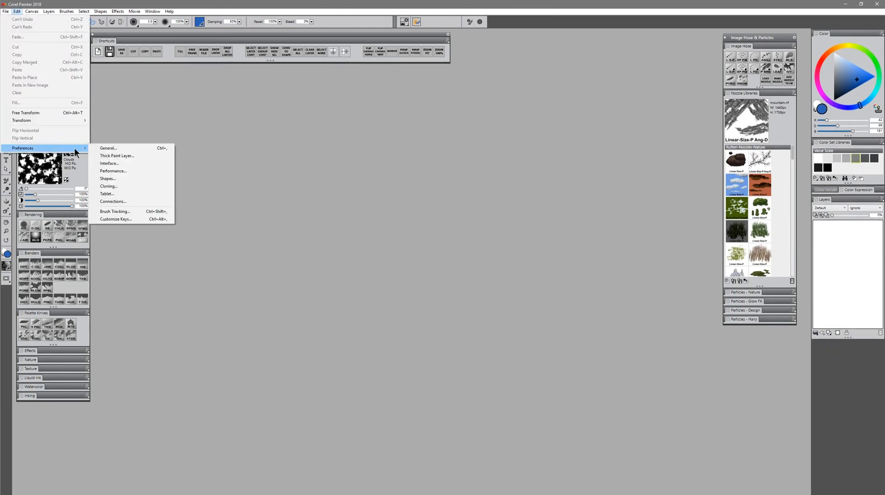
pyautogui.click(128, 149)
pyautogui.click(311, 172)
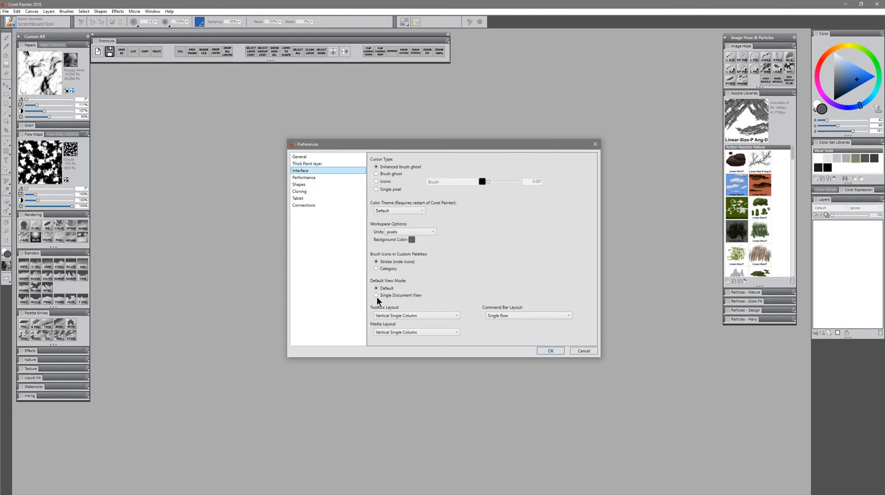
pyautogui.click(378, 296)
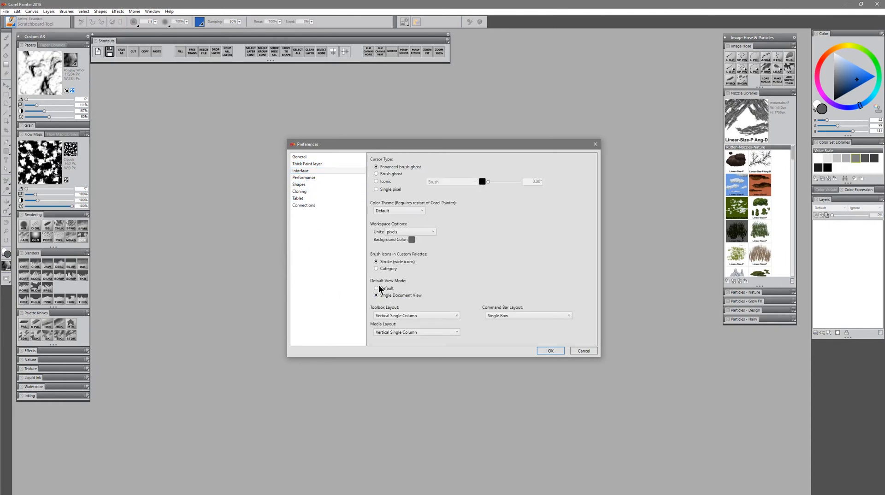
# - Set the scratch drive to E:\ in the Performance preferences and apply the changes
pyautogui.click(305, 177)
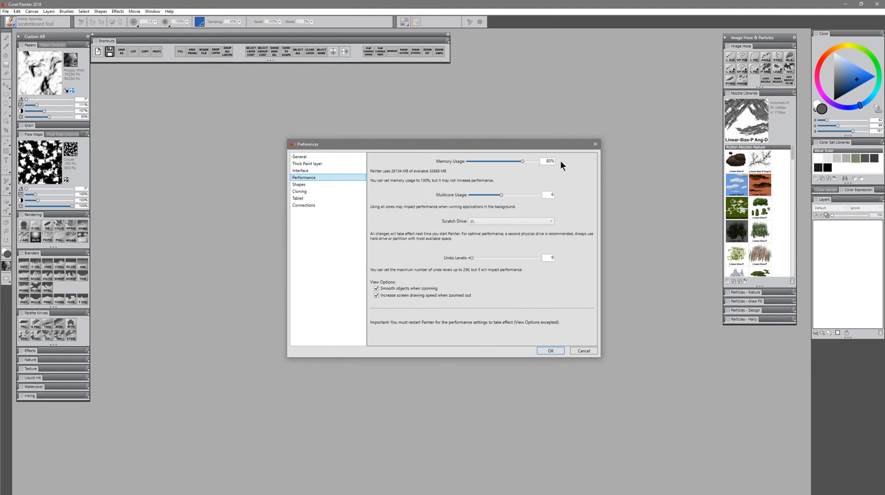
pyautogui.click(481, 221)
pyautogui.click(482, 235)
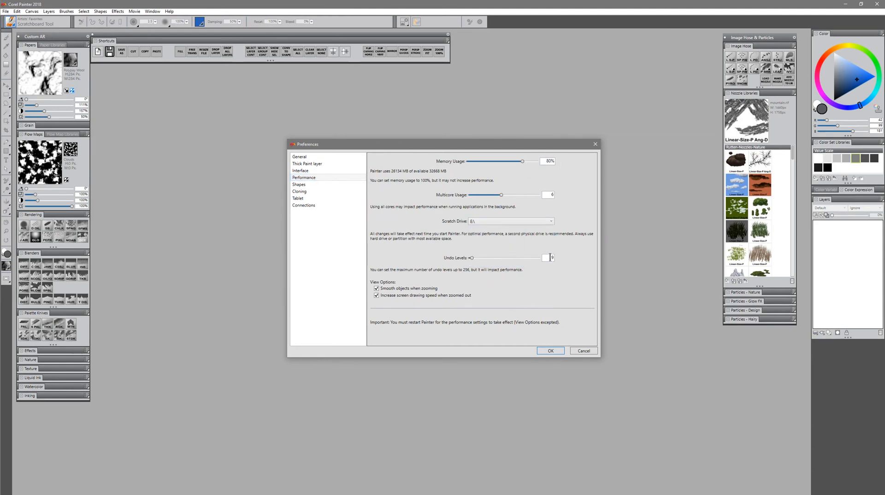
pyautogui.click(547, 351)
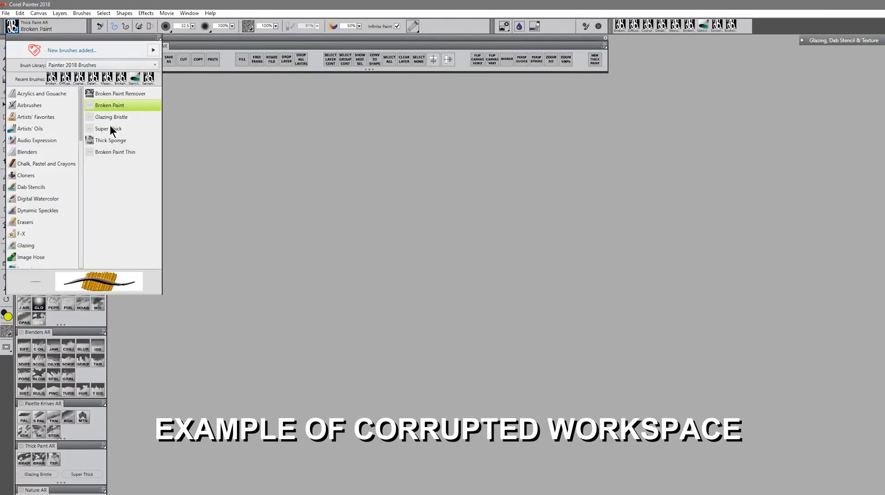
pyautogui.click(115, 140)
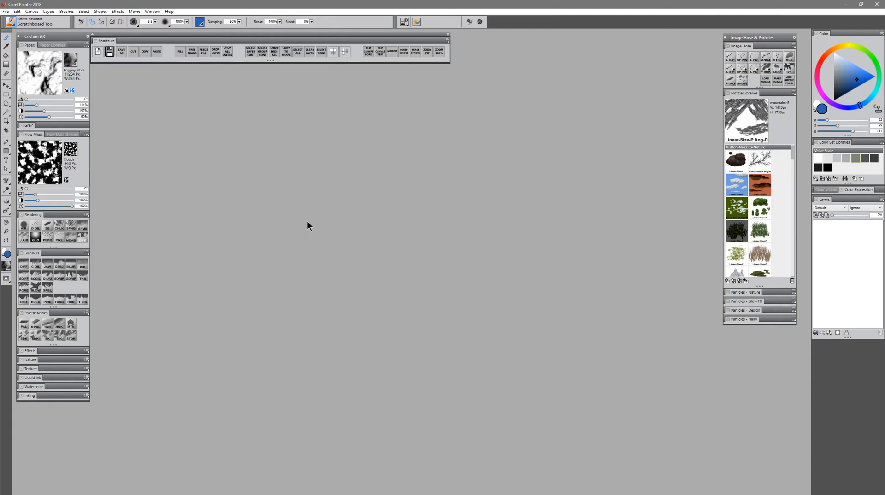
# - Quit Corel Painter and relaunch it from its desktop shortcut in reset mode to bring up the factory-default restore options
pyautogui.click(877, 5)
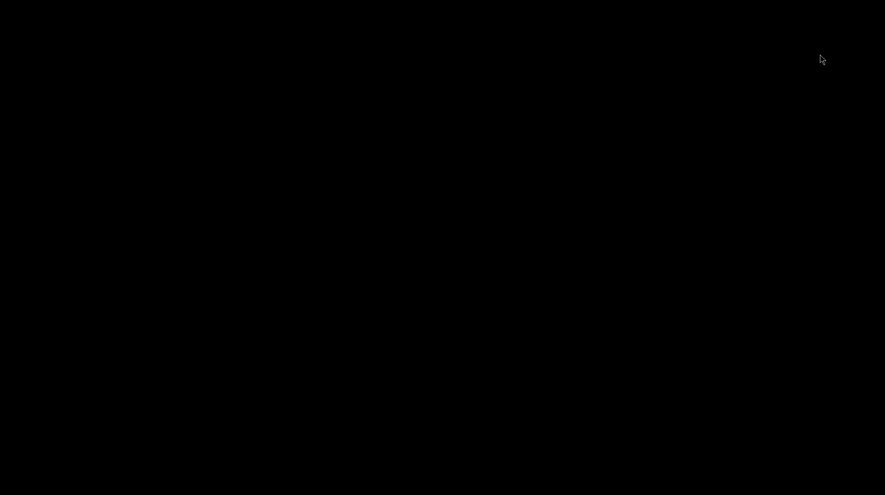
pyautogui.press('shift')
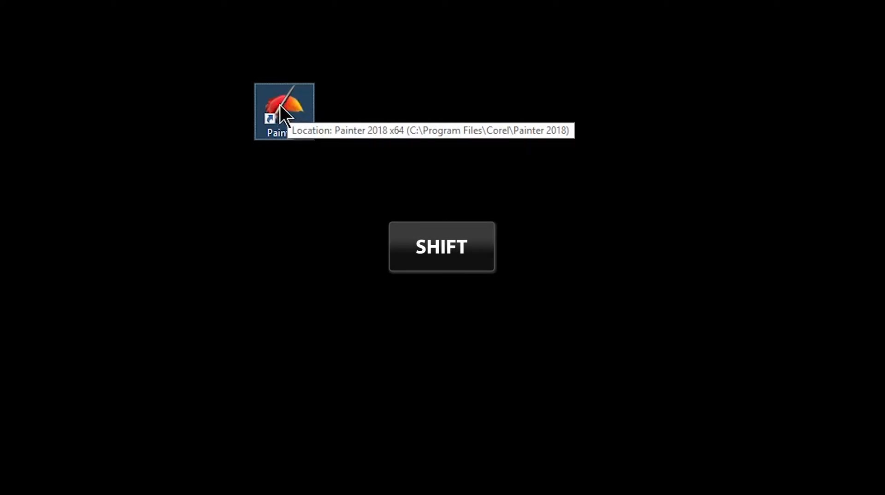
pyautogui.keyDown('shift'); pyautogui.doubleClick(281, 106); pyautogui.keyUp('shift')
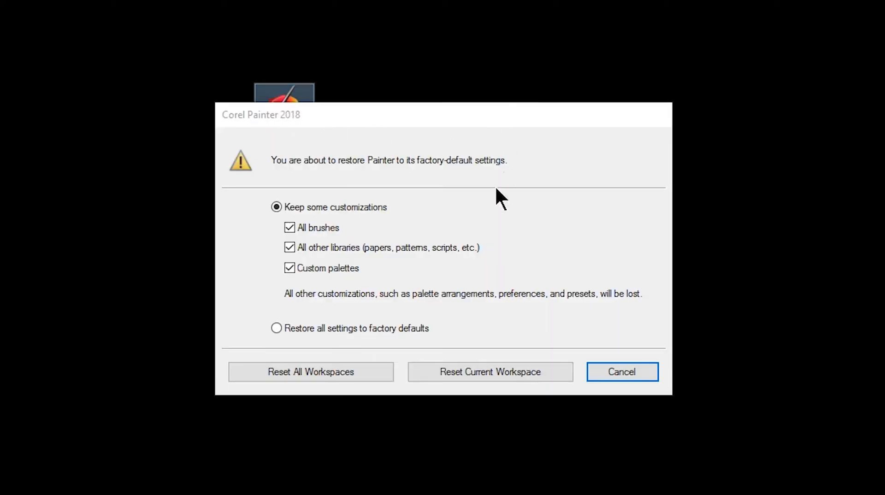
# - Restore all settings to factory defaults and reset all workspaces
pyautogui.click(276, 328)
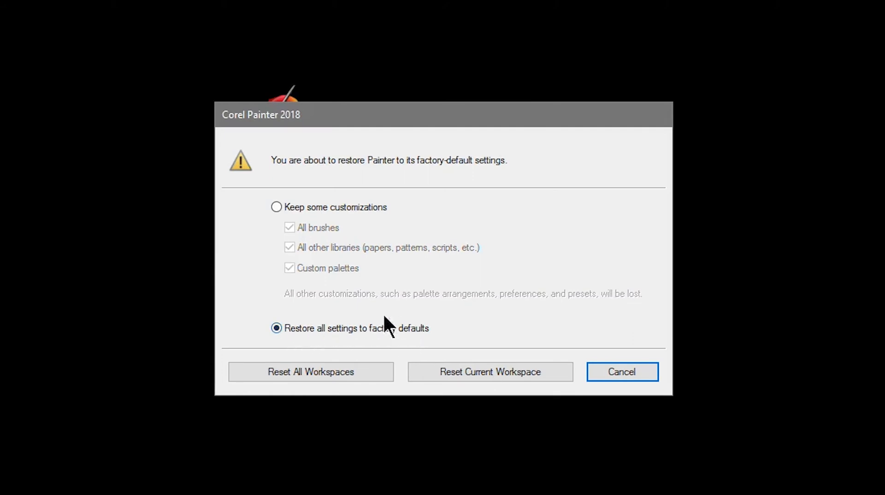
pyautogui.click(295, 374)
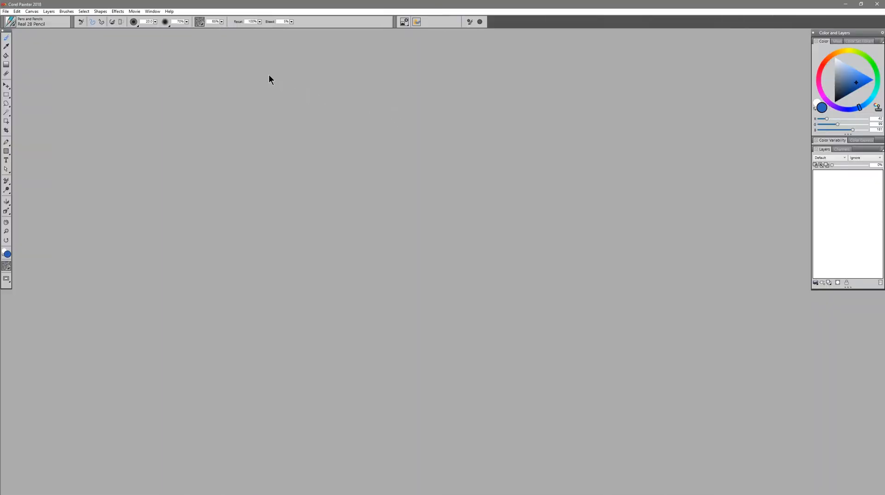
# - Import the custom palette file Rendering-AR.BOX from the BOX files folder through the Custom Palette Organizer, and close the organizer
pyautogui.click(152, 12)
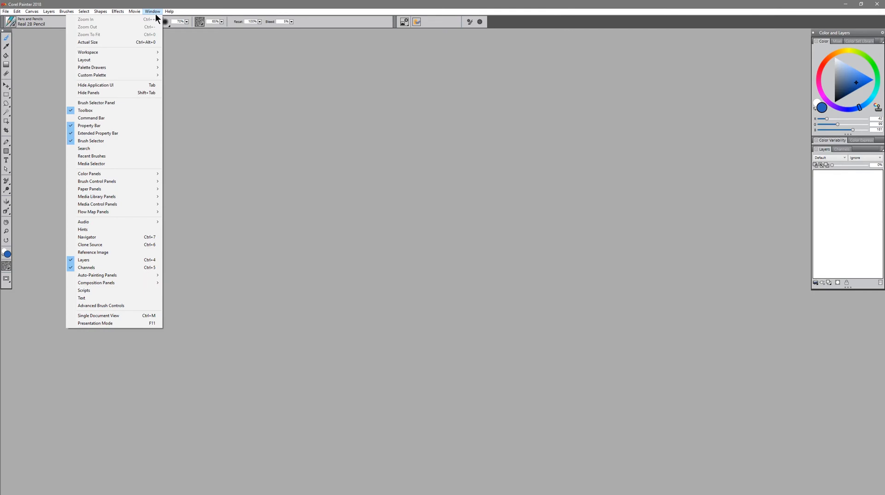
pyautogui.moveTo(133, 76)
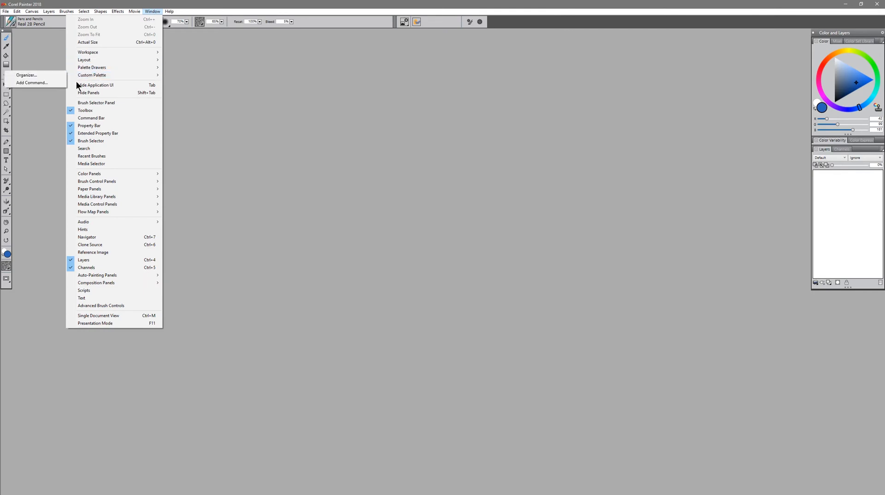
pyautogui.click(44, 76)
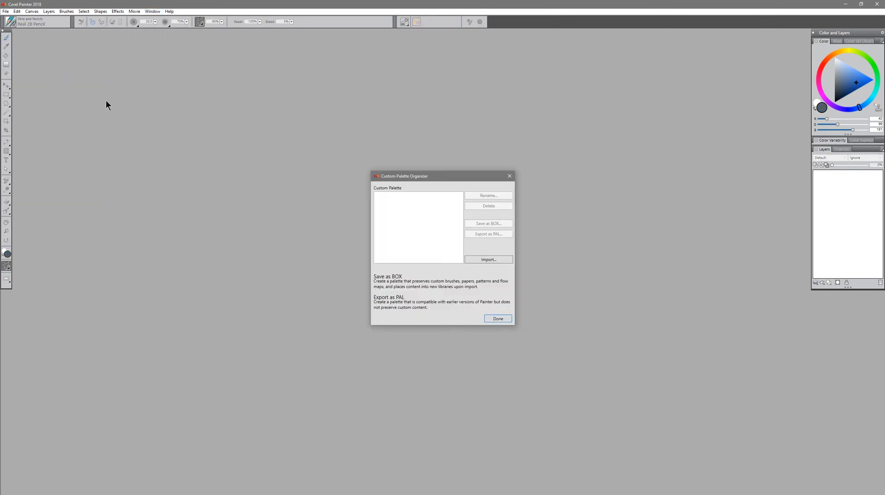
pyautogui.click(489, 259)
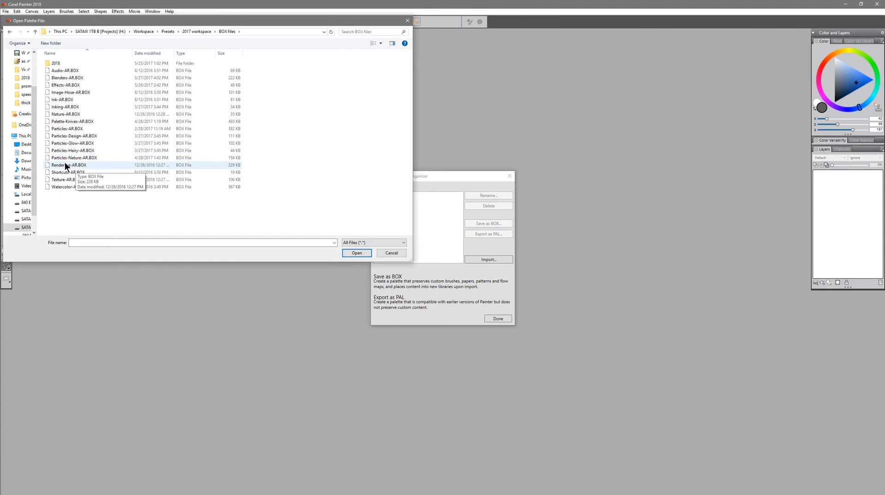
pyautogui.click(65, 164)
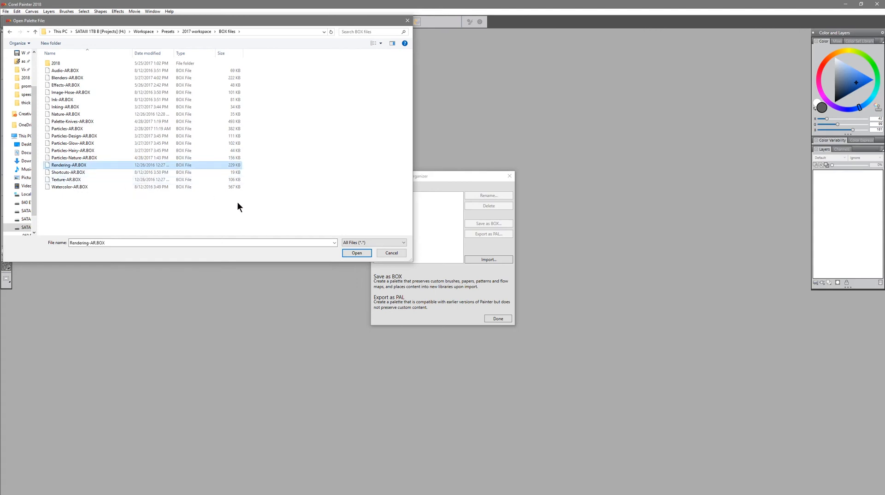
pyautogui.click(357, 254)
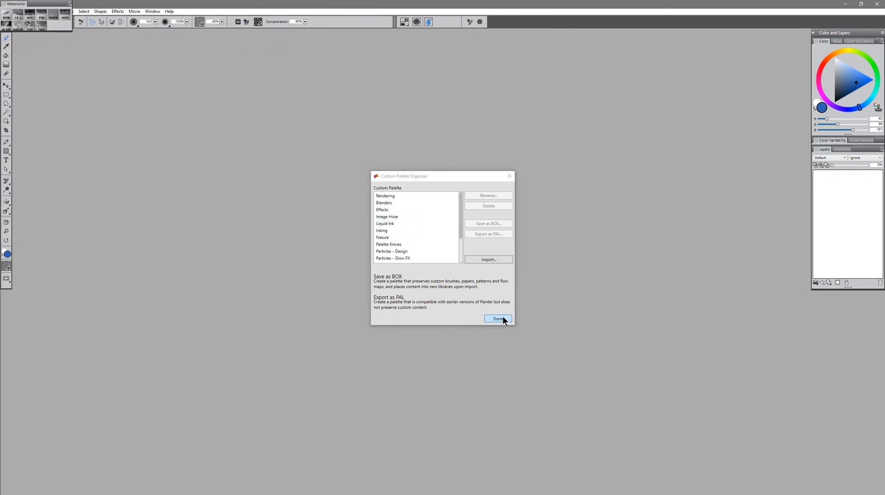
pyautogui.click(502, 319)
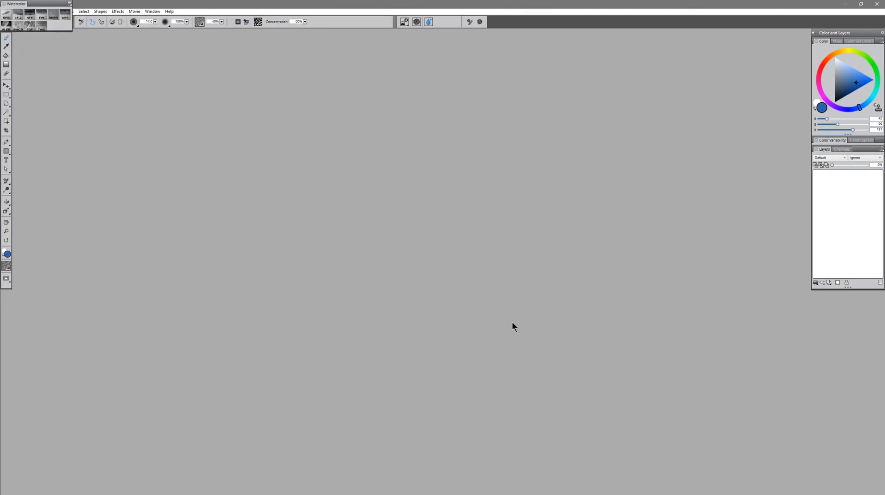
# - Spread the stacked Watercolor, Texture and Shortcuts palettes out across the empty workspace
pyautogui.moveTo(36, 3); pyautogui.dragTo(200, 95)
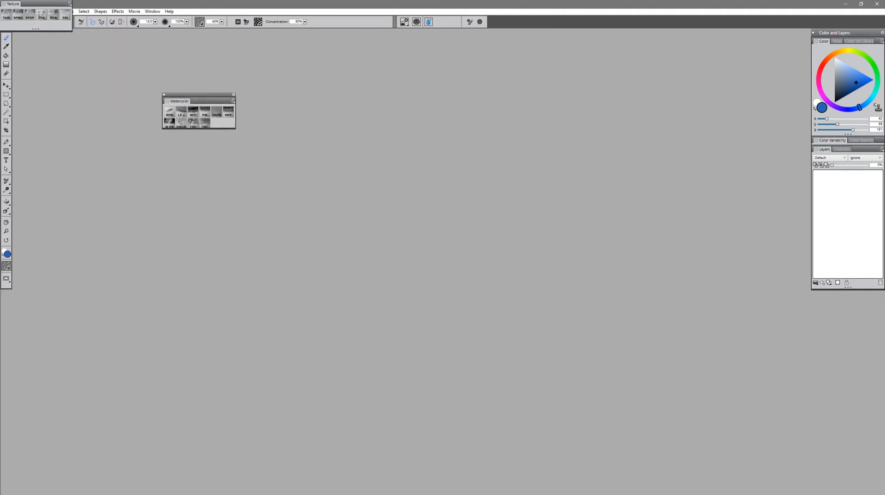
pyautogui.moveTo(48, 3); pyautogui.dragTo(313, 87)
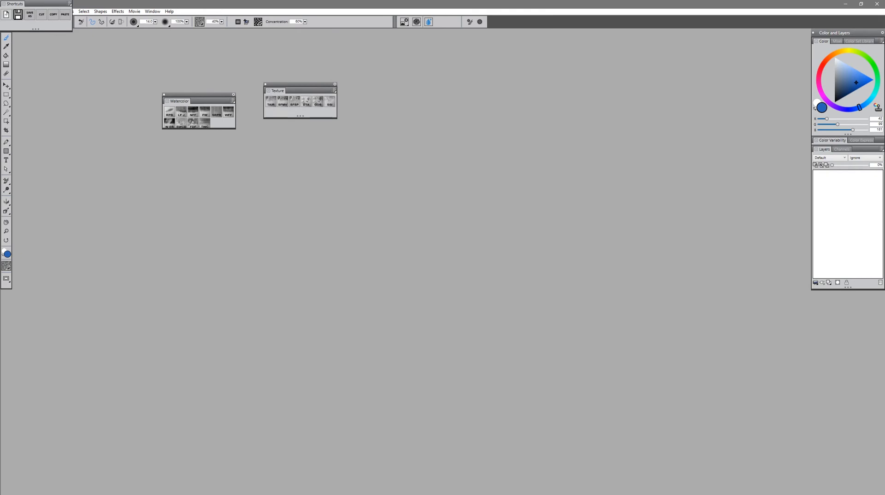
pyautogui.moveTo(19, 3); pyautogui.dragTo(200, 124)
# - Bring up the workspace export dialog to check the file name and the Painter Workspace file type
pyautogui.click(152, 11)
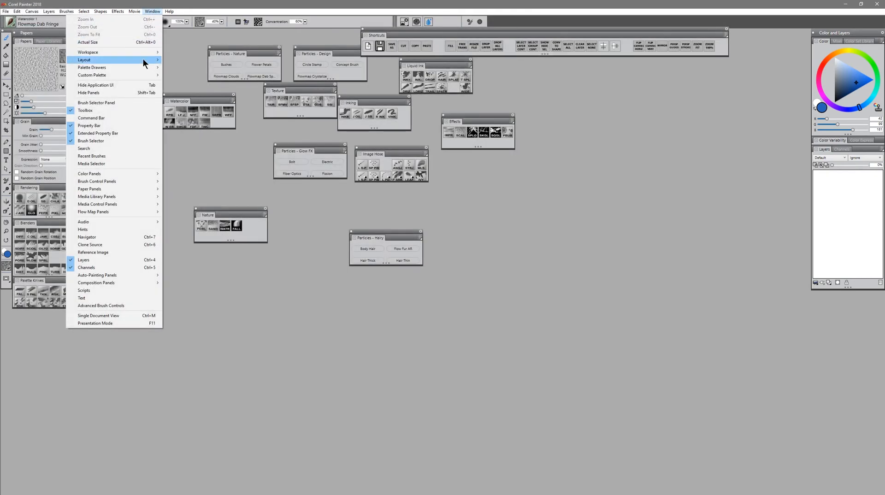
pyautogui.moveTo(143, 51)
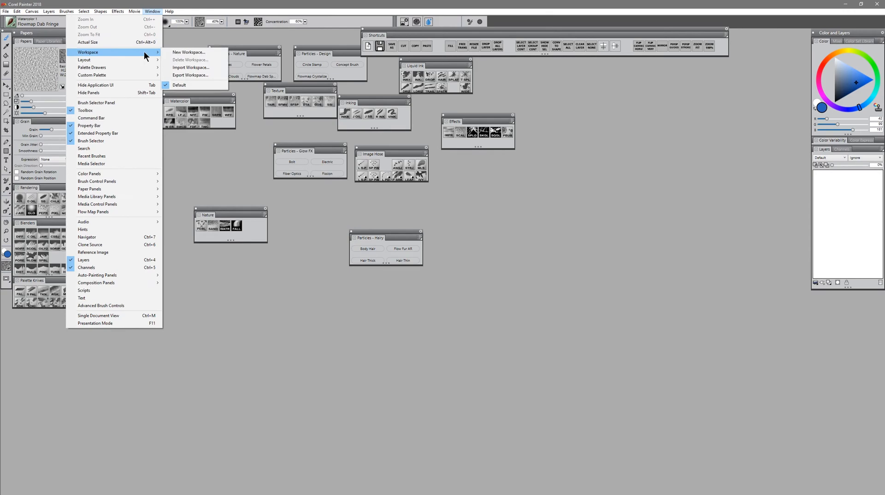
pyautogui.click(198, 75)
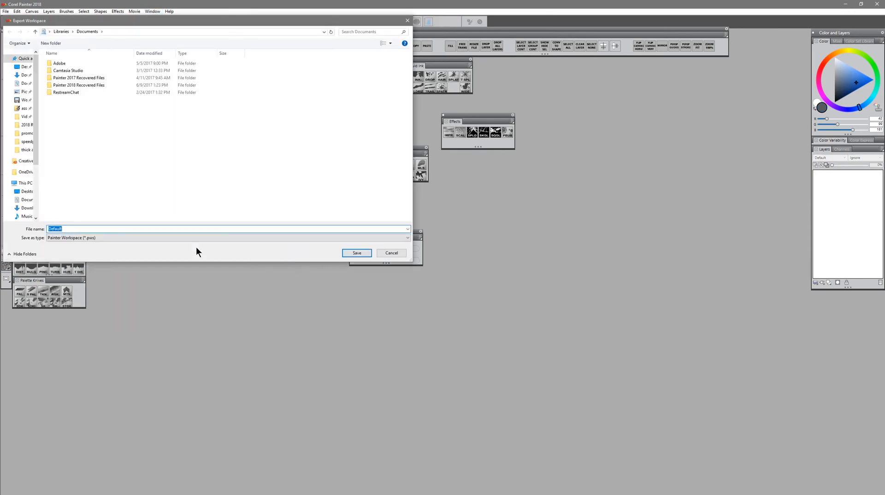
pyautogui.click(68, 229)
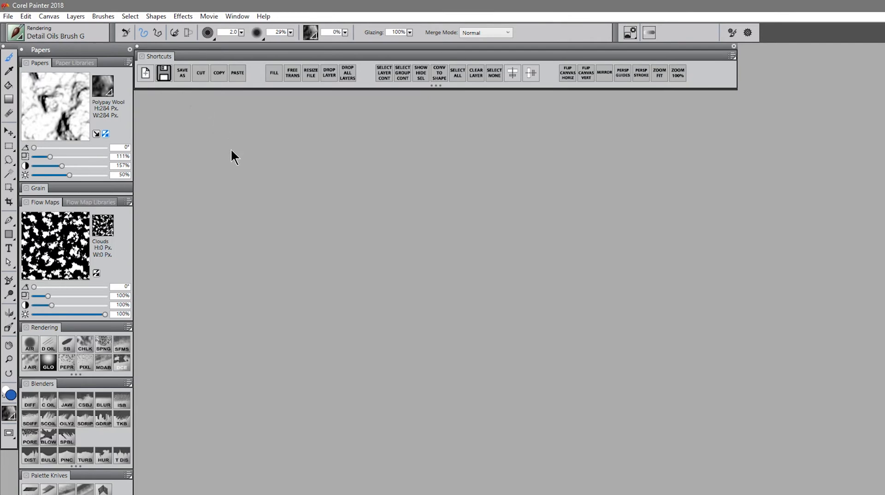
# - Examine the imported brush categories in the Painter 2018 Brushes library, including the Inking and Rendering variants, alongside the custom palettes
pyautogui.click(20, 29)
pyautogui.moveTo(101, 173); pyautogui.dragTo(104, 317)
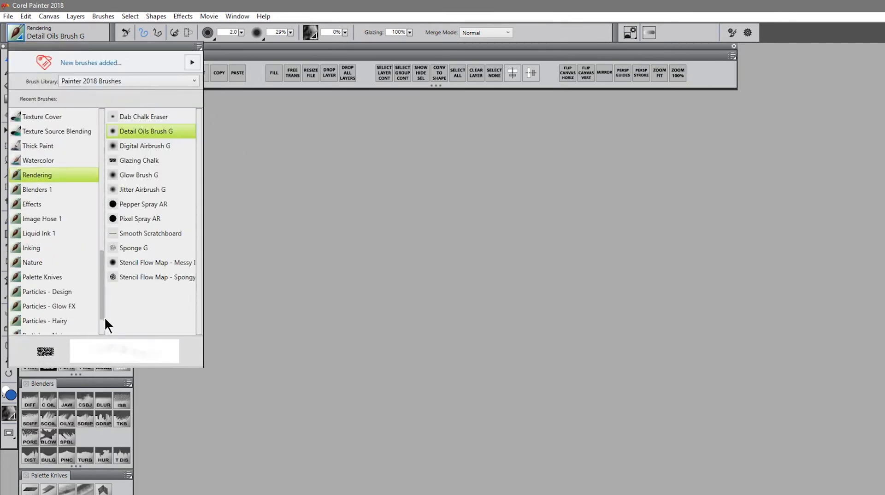
pyautogui.scroll(-1, 104, 317)
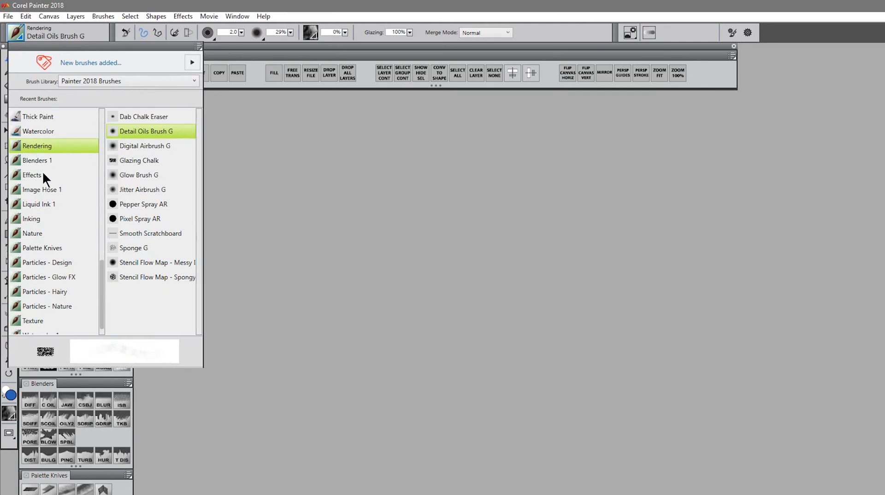
pyautogui.click(31, 219)
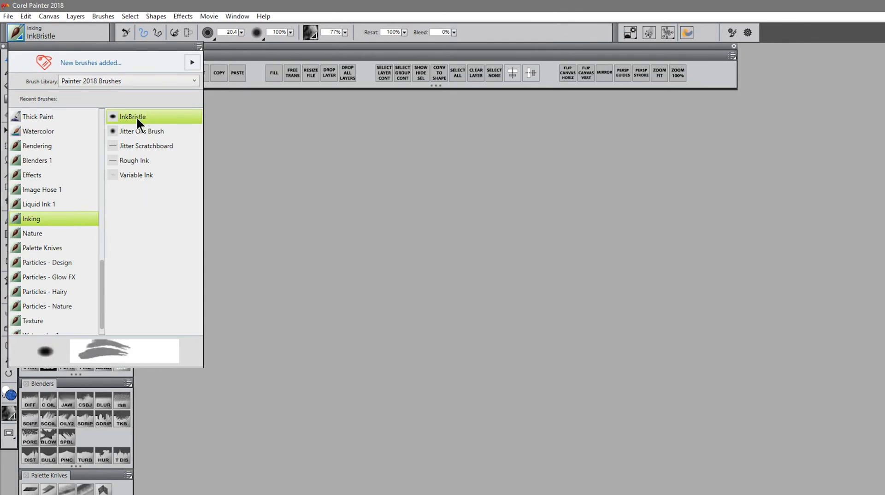
pyautogui.click(38, 145)
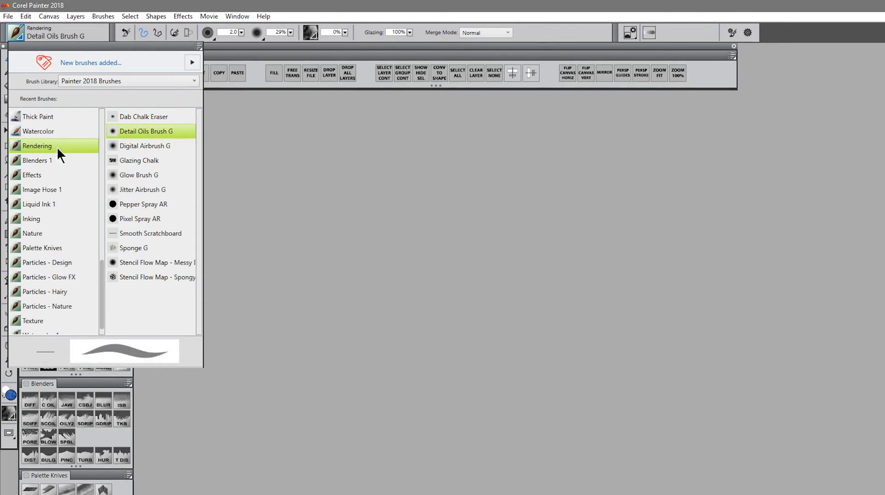
pyautogui.click(31, 401)
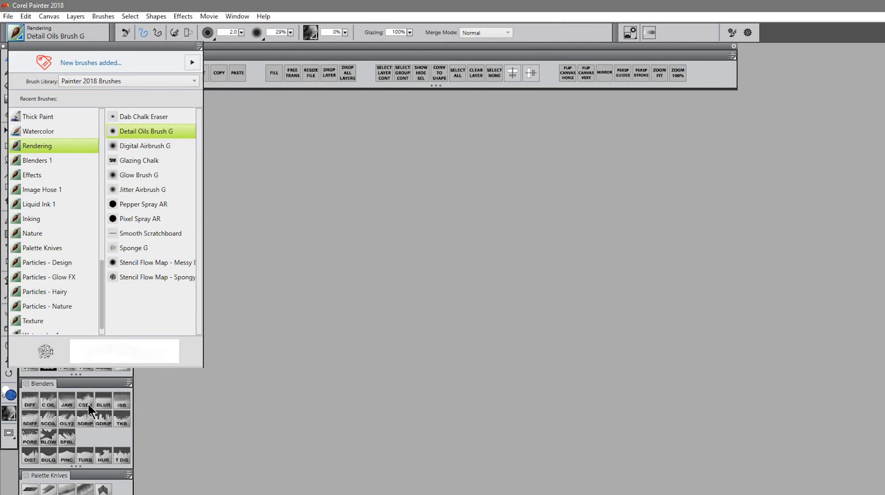
pyautogui.click(96, 81)
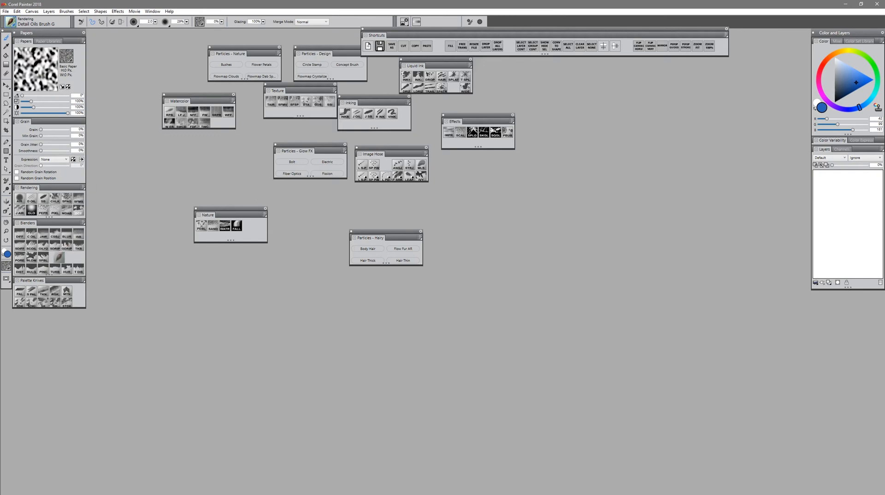
# - Try pulling the current brush out into the workspace as a new custom palette, and discard it
pyautogui.moveTo(17, 26)
pyautogui.mouseDown()
pyautogui.moveTo(71, 82)
pyautogui.moveTo(126, 198)
pyautogui.mouseUp()
pyautogui.click(120, 178)
# - Separate the Color panel from Color and Layers, enlarge it, and dock it at the workspace edge with Color Set Libraries beneath it
pyautogui.moveTo(824, 41); pyautogui.dragTo(784, 85)
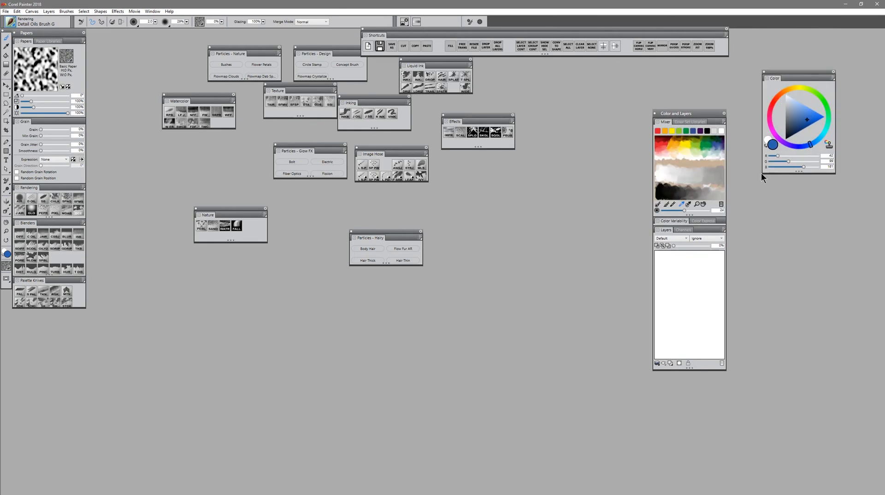
pyautogui.moveTo(763, 172); pyautogui.dragTo(789, 194)
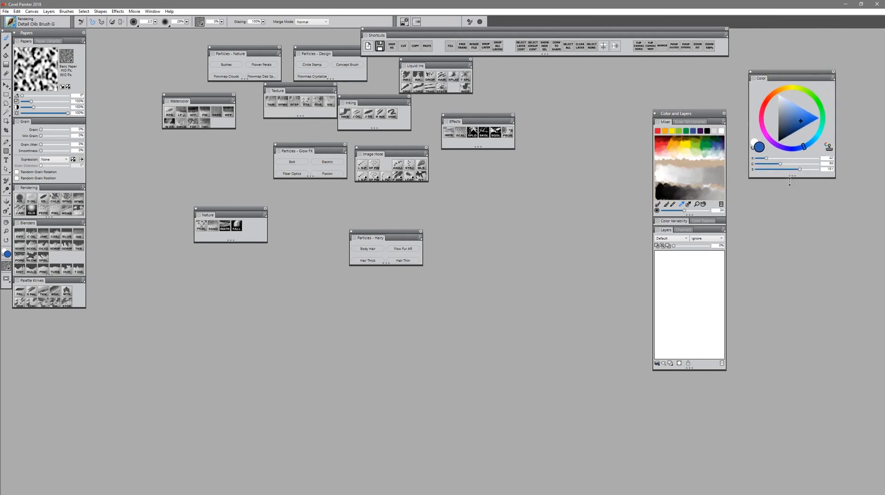
pyautogui.moveTo(758, 77); pyautogui.dragTo(872, 51)
pyautogui.moveTo(690, 122); pyautogui.dragTo(814, 157)
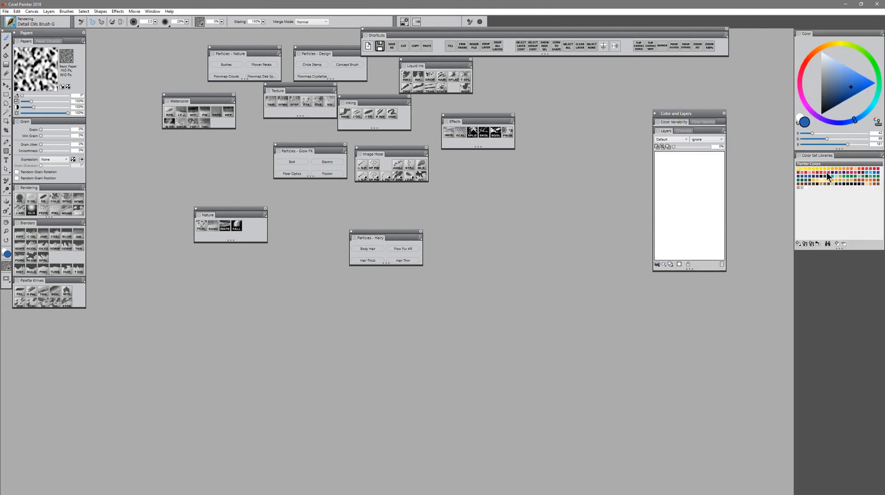
# - Import the color set Value Scale.colors from the 2015 workspace folder into the Color Set Libraries panel
pyautogui.click(881, 155)
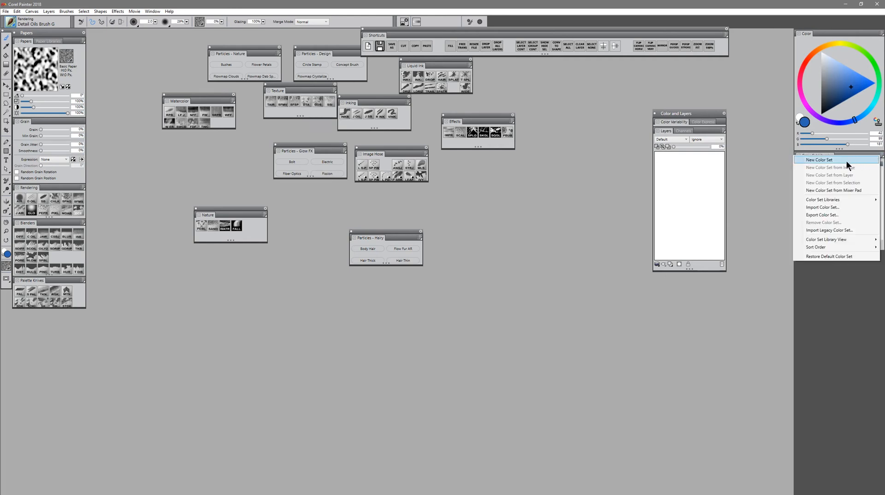
pyautogui.click(832, 208)
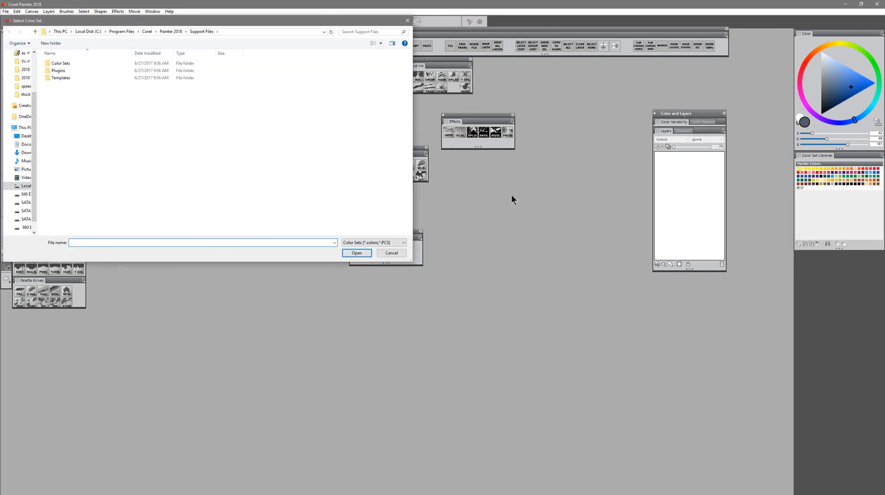
pyautogui.click(63, 99)
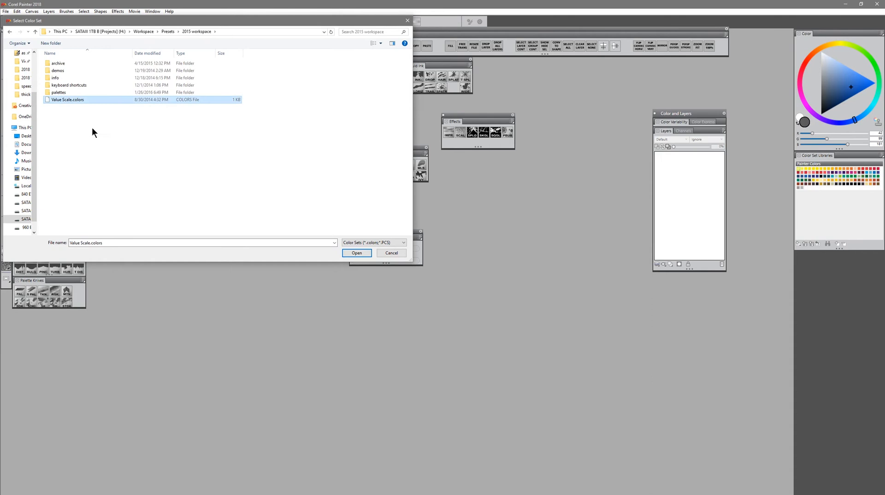
pyautogui.click(358, 253)
# - Set the color set library view to Large and hide the Painter Colors library so only Value Scale is shown
pyautogui.click(882, 156)
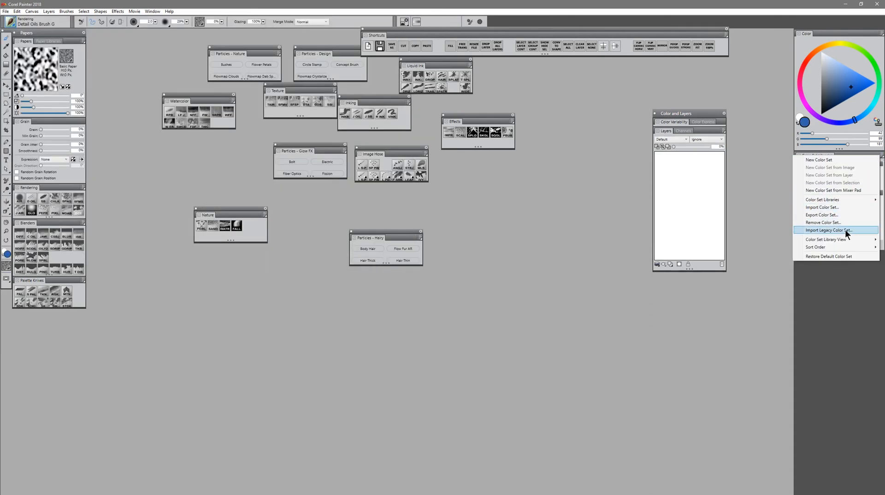
pyautogui.moveTo(843, 239)
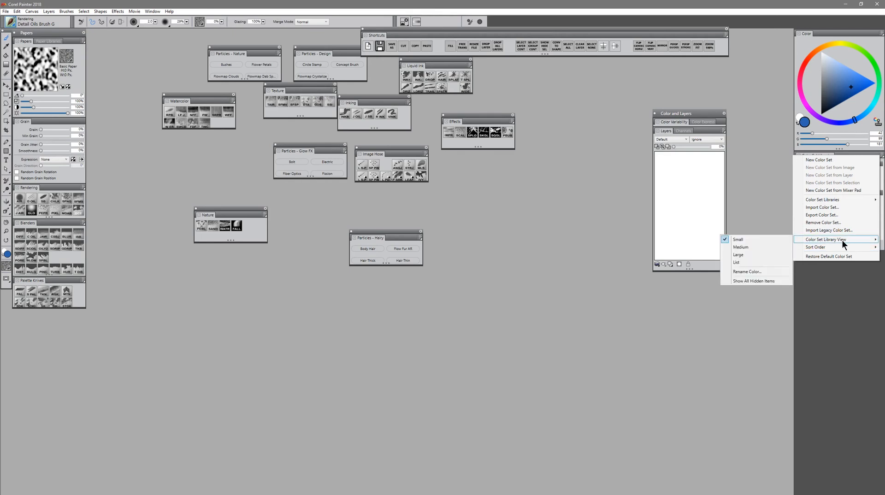
pyautogui.click(763, 253)
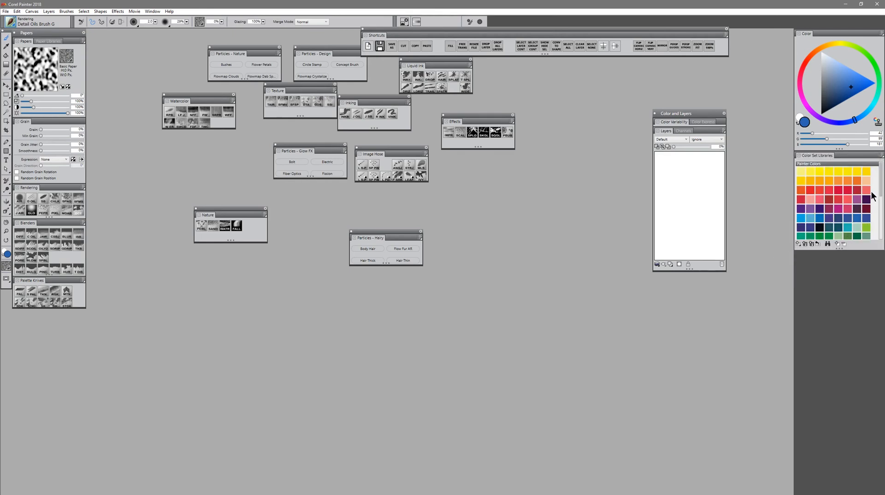
pyautogui.click(881, 156)
pyautogui.moveTo(836, 201)
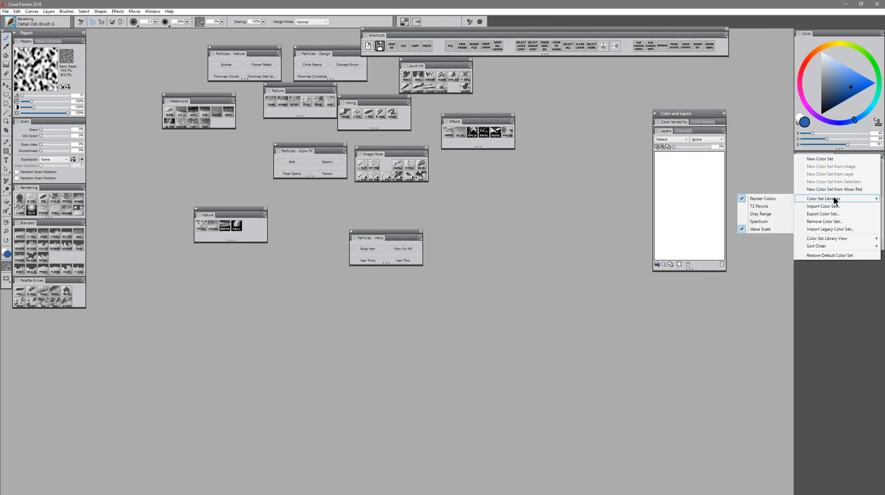
pyautogui.click(766, 199)
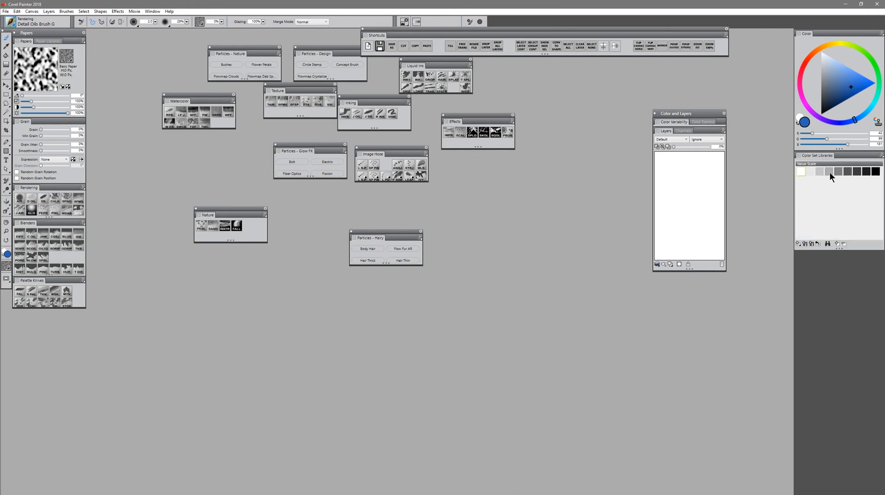
# - Switch the Color panel's sliders from RGB to the HSV display, and shorten the Color Set Libraries panel to fit its swatches
pyautogui.click(882, 34)
pyautogui.click(836, 54)
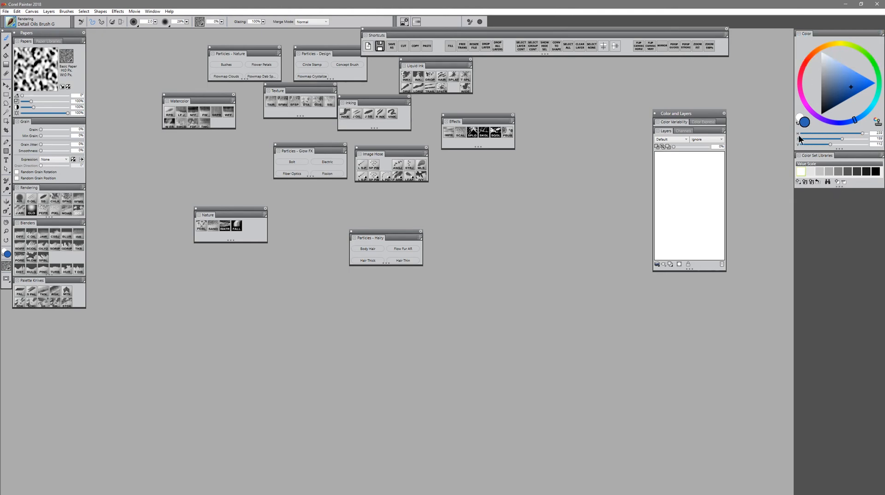
# - Dock the Color Variability and Color Expression group and the Layers panel beneath Color Set Libraries, and turn off layer thumbnails
pyautogui.moveTo(674, 122); pyautogui.dragTo(828, 215)
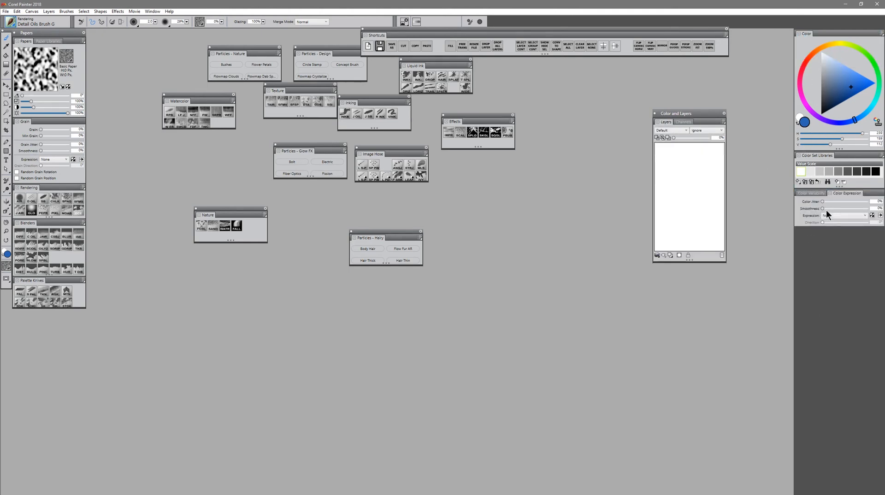
pyautogui.moveTo(666, 122); pyautogui.dragTo(830, 205)
pyautogui.click(881, 203)
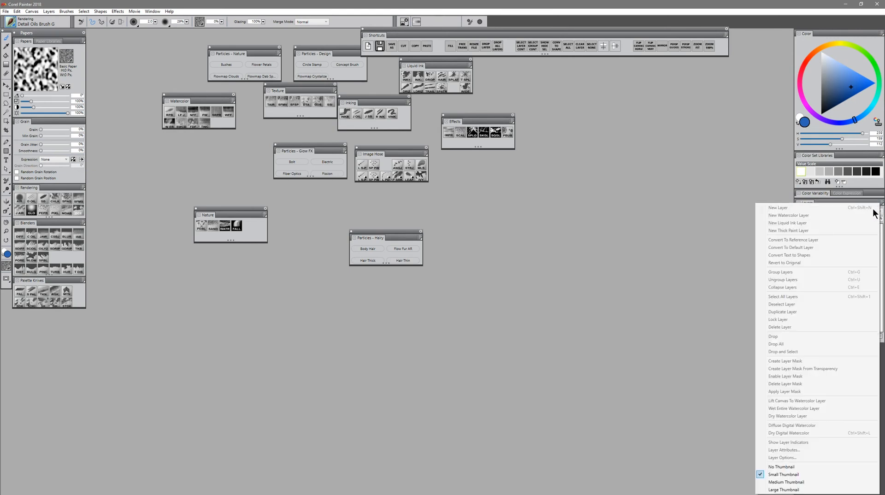
pyautogui.click(790, 467)
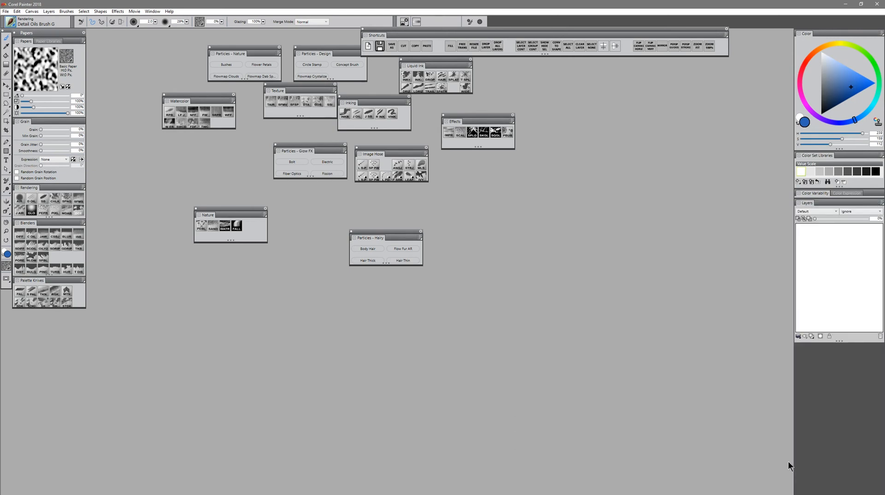
# - Open Nozzle Libraries, stack it beneath Image Hose in a palette named Image Hose & Particles beside the Color panel, and lengthen it
pyautogui.click(152, 11)
pyautogui.moveTo(130, 200)
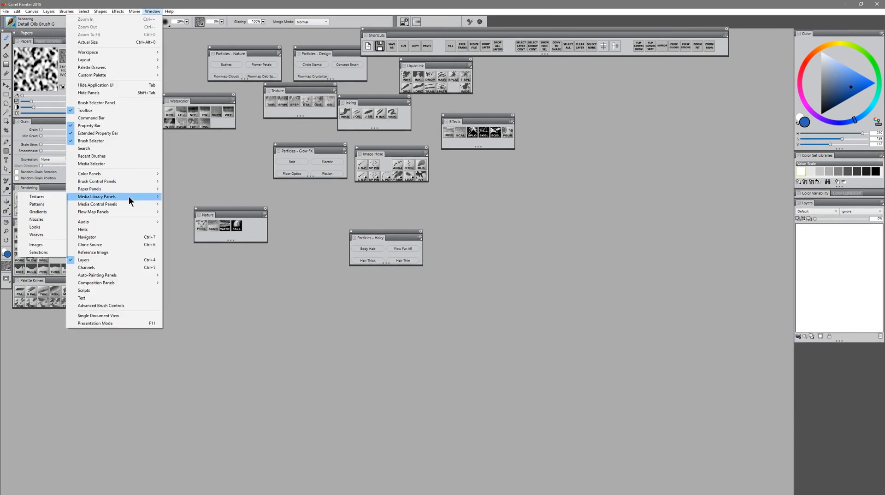
pyautogui.click(46, 220)
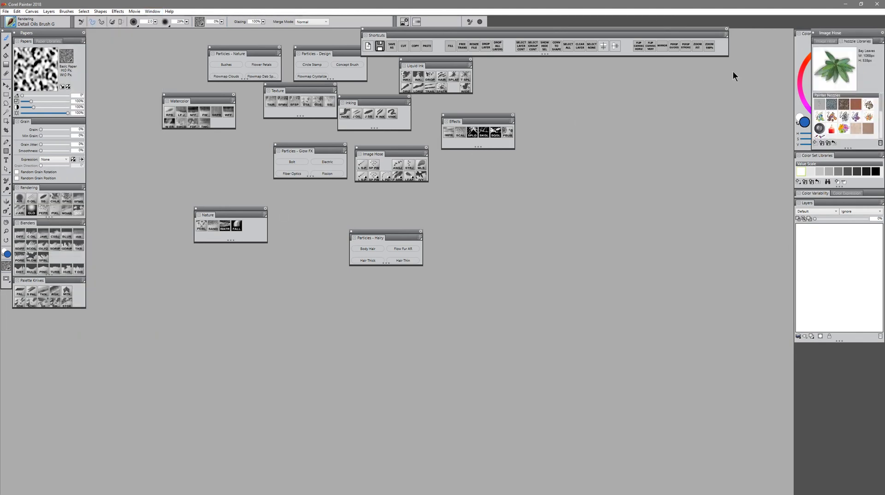
pyautogui.moveTo(843, 34); pyautogui.dragTo(652, 104)
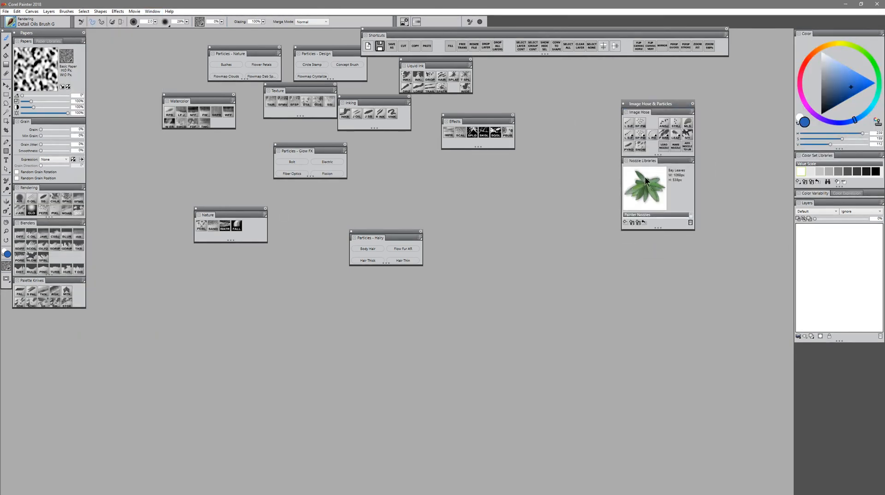
pyautogui.moveTo(658, 228); pyautogui.dragTo(658, 296)
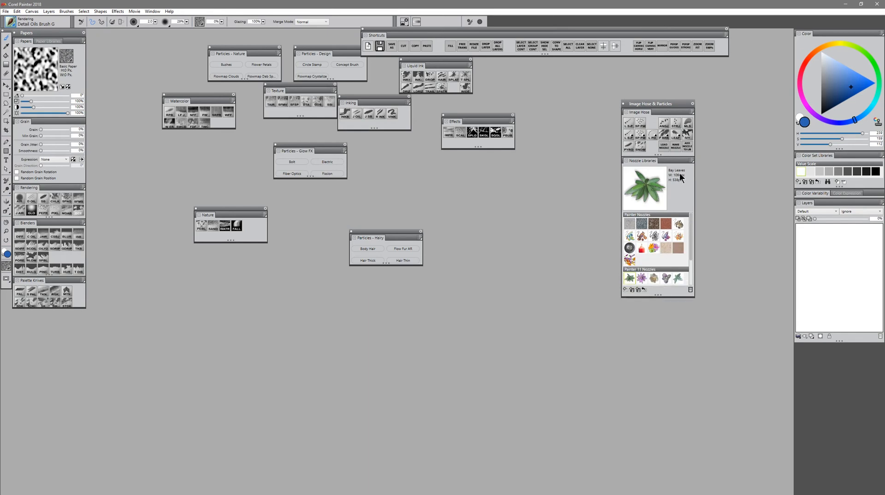
# - Import the custom Nozzles-Nature library from the 2017 workspace Nozzles folder into Nozzle Libraries
pyautogui.click(691, 161)
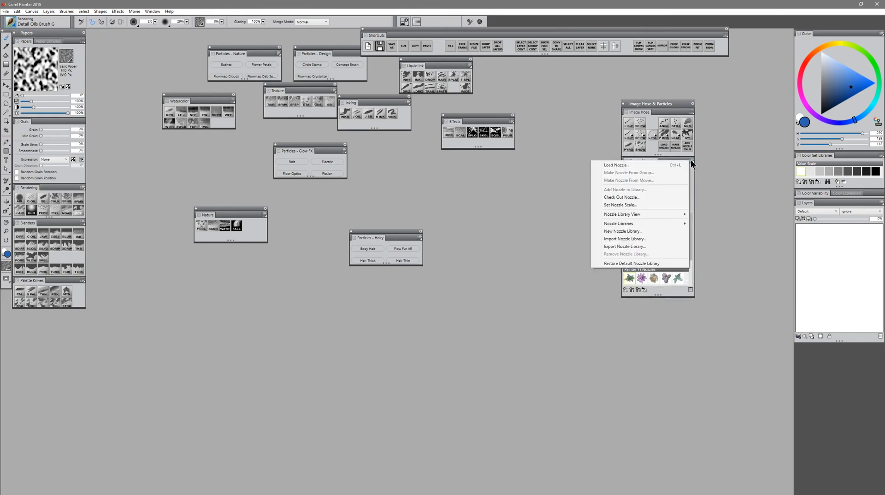
pyautogui.click(639, 239)
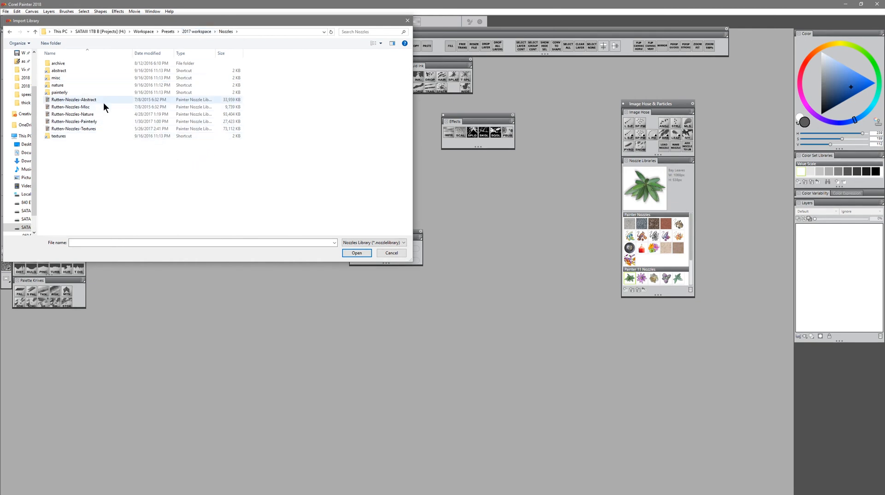
pyautogui.click(74, 100)
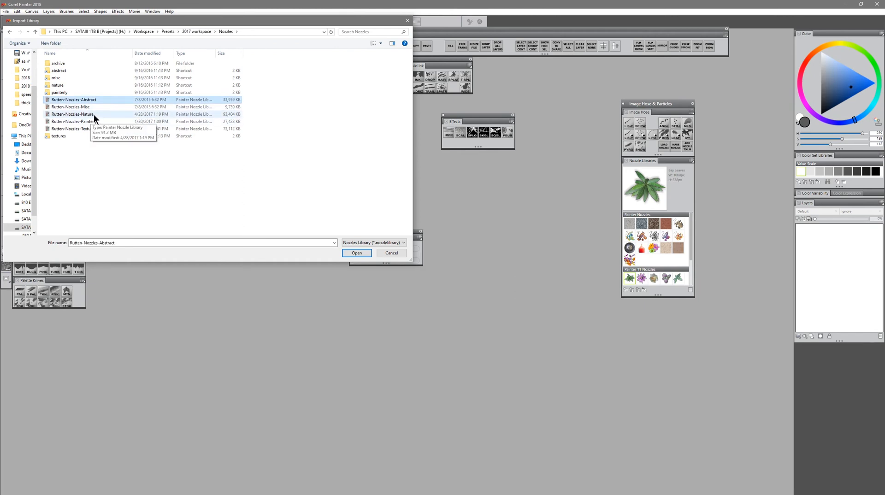
pyautogui.click(92, 114)
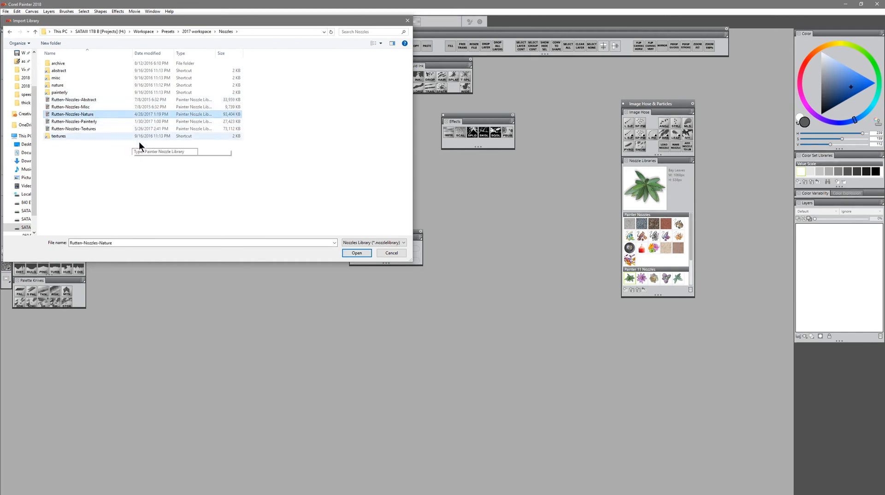
pyautogui.click(364, 252)
# - Hide the Painter Nozzles and Painter 11 Nozzles libraries so only the imported nature library is shown
pyautogui.click(692, 160)
pyautogui.moveTo(645, 225)
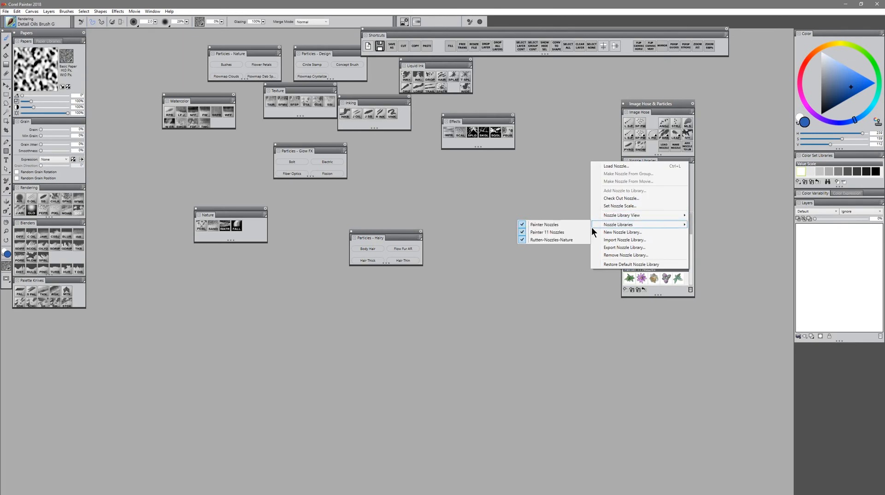
pyautogui.click(553, 224)
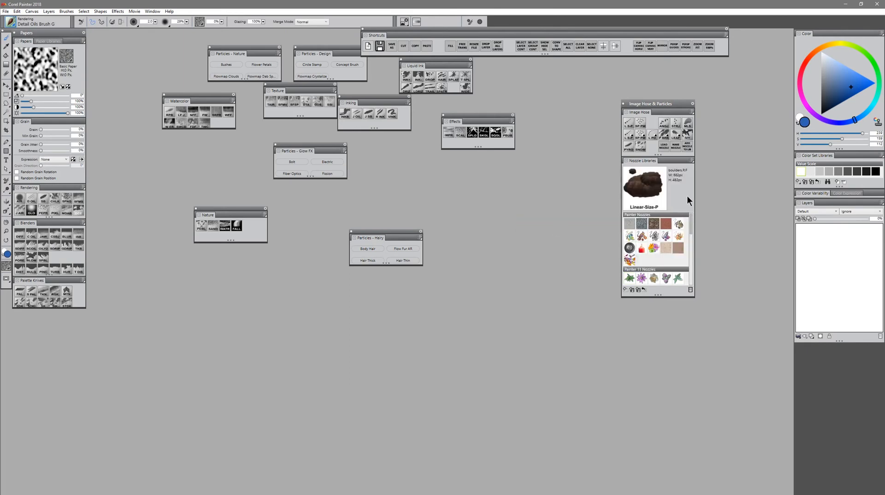
pyautogui.click(692, 159)
pyautogui.moveTo(652, 222)
pyautogui.click(585, 229)
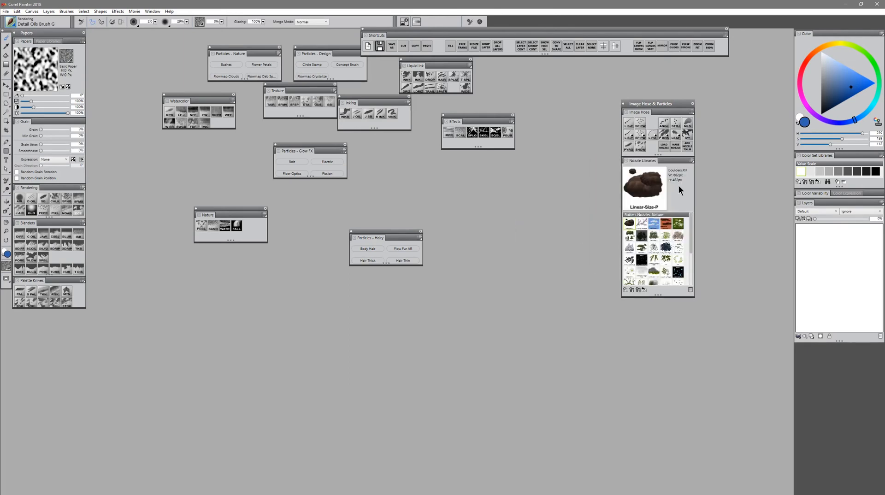
# - Import the custom Nozzles-Painterly and Nozzles-Textures libraries into Nozzle Libraries
pyautogui.click(691, 161)
pyautogui.click(627, 238)
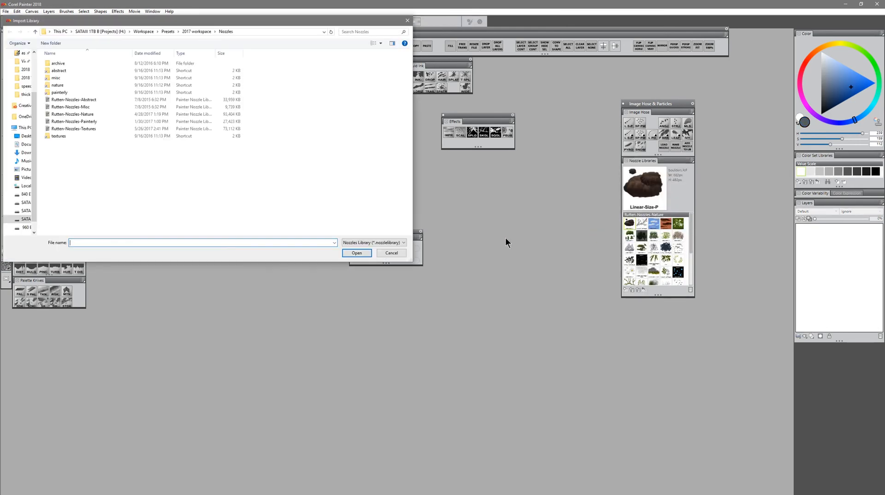
pyautogui.doubleClick(92, 121)
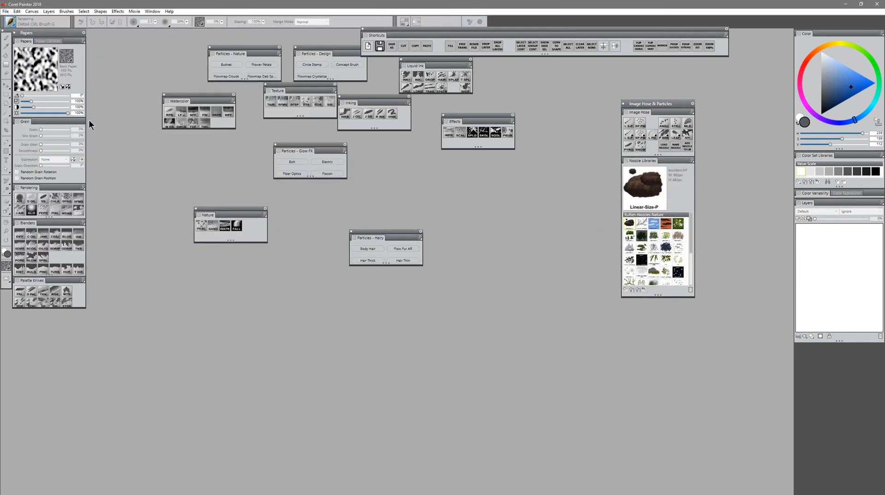
pyautogui.click(691, 160)
pyautogui.click(632, 237)
pyautogui.doubleClick(123, 164)
# - Set the nozzle library view to Large and resize the palette to show three nozzles per row, shortening the Image Hose section
pyautogui.moveTo(659, 296); pyautogui.dragTo(662, 442)
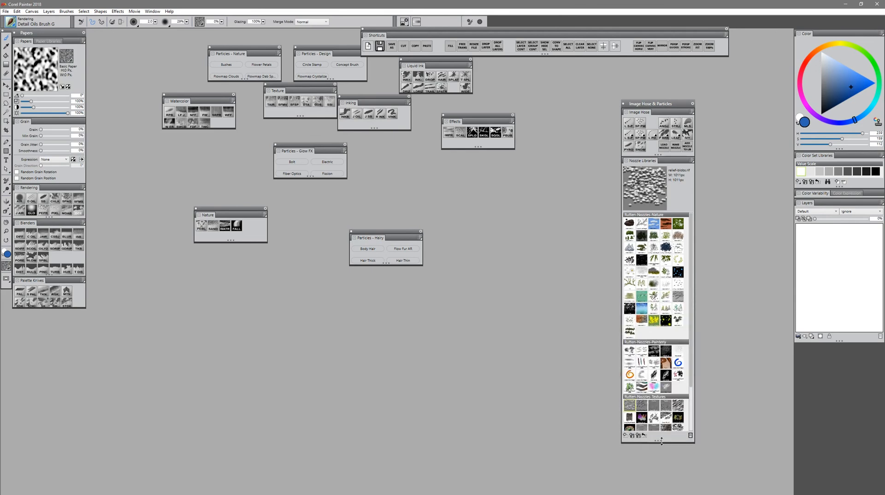
pyautogui.click(692, 160)
pyautogui.moveTo(659, 215)
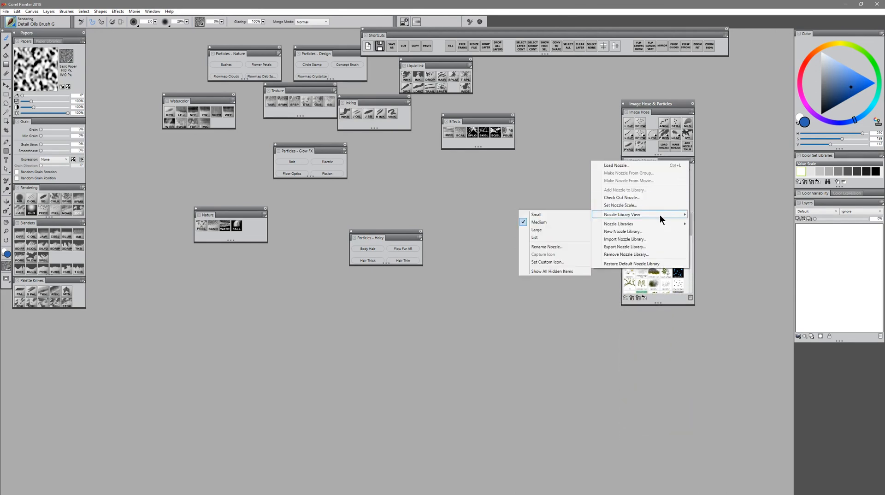
pyautogui.click(562, 222)
pyautogui.moveTo(694, 290); pyautogui.dragTo(698, 342)
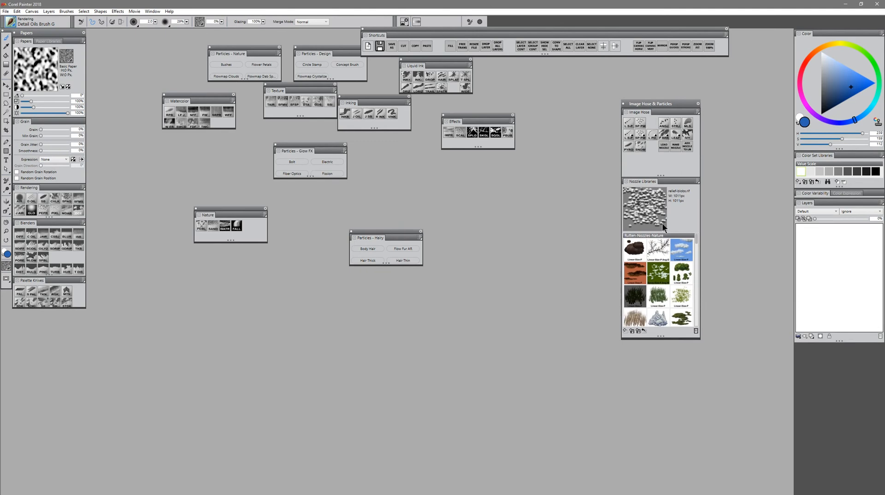
pyautogui.moveTo(661, 176); pyautogui.dragTo(662, 156)
# - Move Image Hose & Particles closer to the Color panel and stack the Nature, Glow FX, Design and Hairy particle palettes beneath Nozzle Libraries
pyautogui.moveTo(661, 84); pyautogui.dragTo(713, 71)
pyautogui.moveTo(297, 151); pyautogui.dragTo(697, 320)
pyautogui.moveTo(370, 238); pyautogui.dragTo(695, 383)
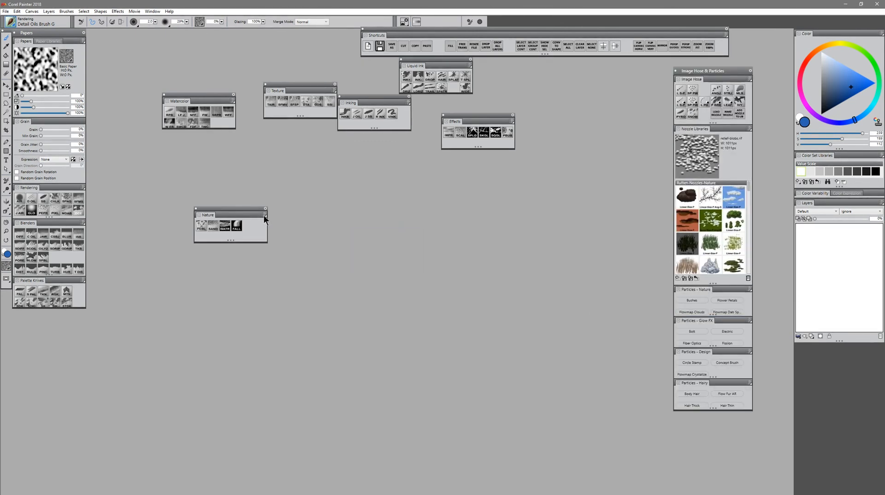
# - Stack the Nature, Inking, Effects, Texture, Watercolor and Liquid Ink palettes beneath Palette Knives in the Papers palette
pyautogui.moveTo(208, 215); pyautogui.dragTo(26, 312)
pyautogui.moveTo(180, 101); pyautogui.dragTo(29, 343)
pyautogui.moveTo(351, 103); pyautogui.dragTo(25, 343)
pyautogui.moveTo(415, 66); pyautogui.dragTo(28, 436)
pyautogui.moveTo(341, 172); pyautogui.dragTo(27, 371)
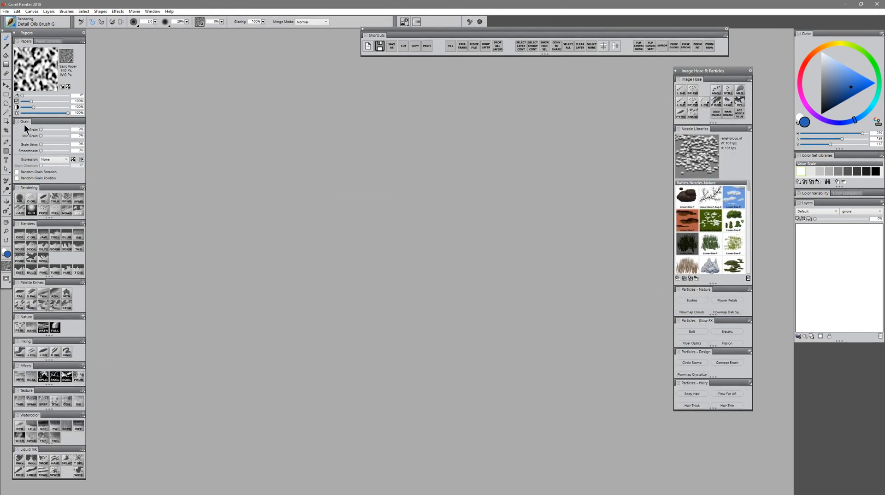
# - Import the Organismal Textures paper library from the 2016 workspace papers folder and choose one of its papers
pyautogui.click(48, 41)
pyautogui.click(83, 41)
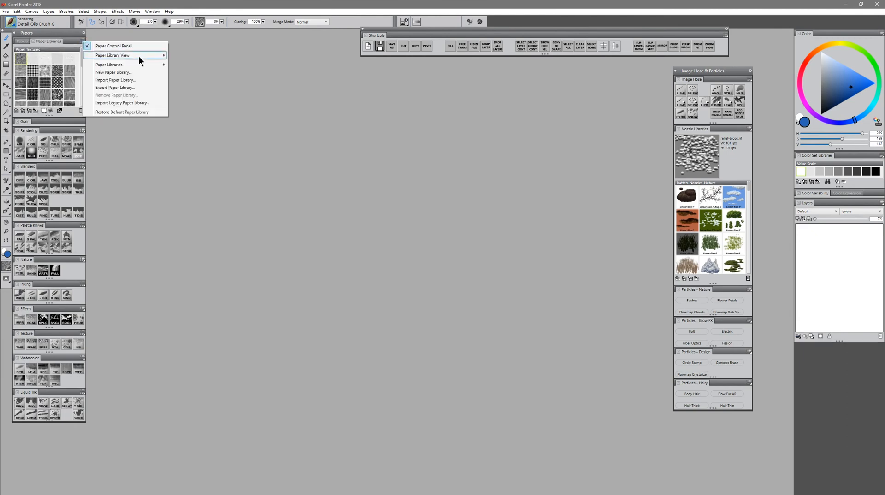
pyautogui.click(141, 79)
pyautogui.click(68, 63)
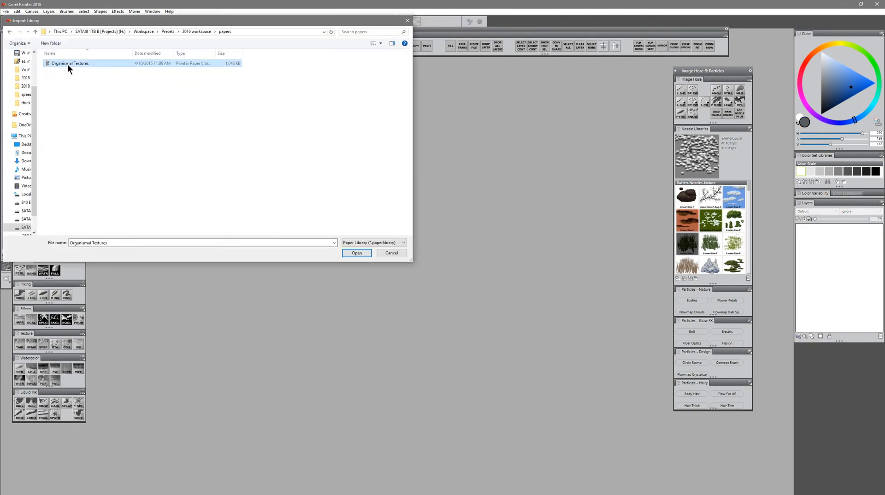
pyautogui.click(357, 253)
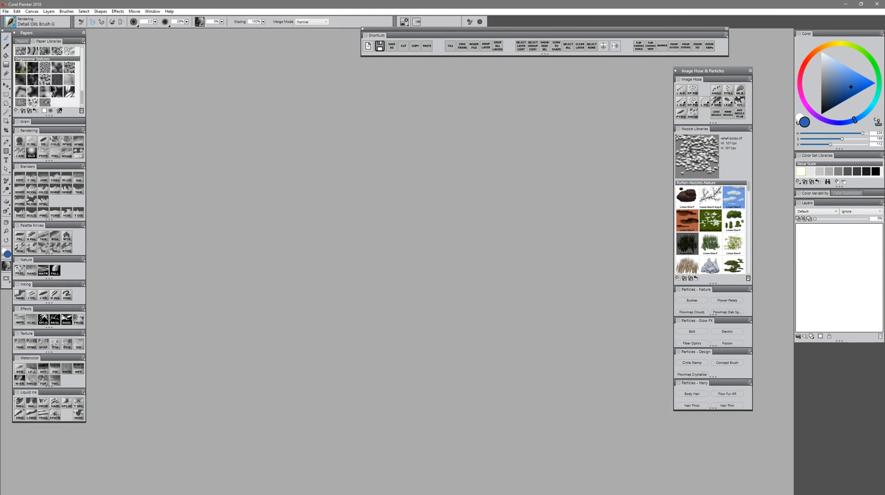
pyautogui.click(56, 48)
# - Open the Flow Maps palette drawer and dock Flow Maps and Flow Map Libraries between Grain and Rendering
pyautogui.click(153, 12)
pyautogui.moveTo(138, 68)
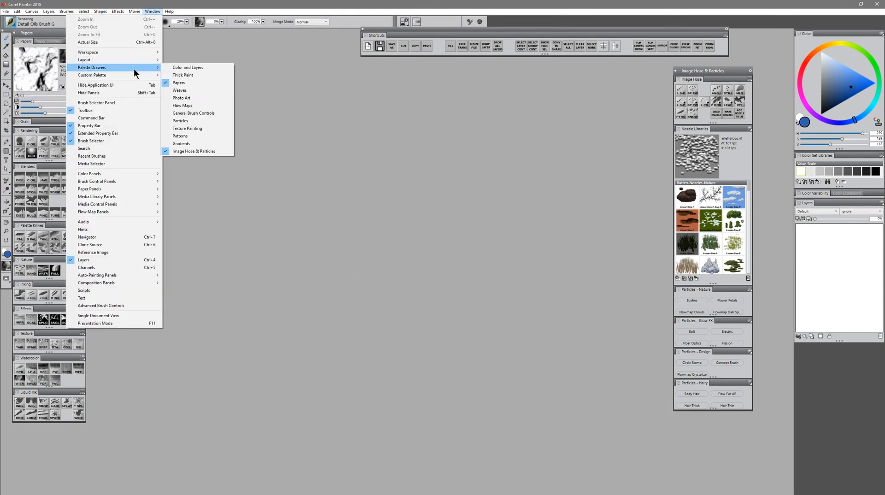
pyautogui.click(184, 94)
pyautogui.moveTo(270, 160); pyautogui.dragTo(82, 126)
pyautogui.moveTo(270, 159); pyautogui.dragTo(47, 133)
pyautogui.click(29, 130)
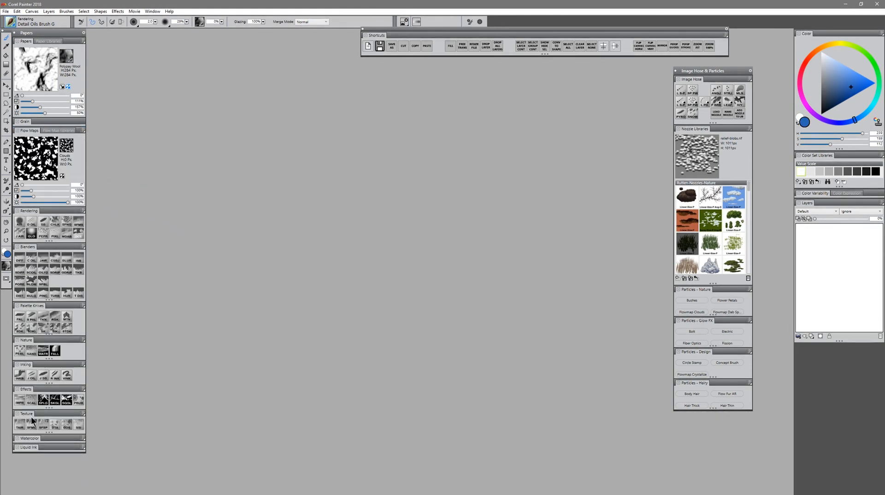
# - Collapse the Texture, Effects, Inking and Nature brush palettes in the Papers palette
pyautogui.doubleClick(28, 414)
pyautogui.doubleClick(27, 390)
pyautogui.doubleClick(27, 364)
pyautogui.doubleClick(26, 340)
# - Place the Shortcuts palette directly beside Papers, then move Image Hose & Particles up beside the Color panel and collapse it
pyautogui.moveTo(551, 29); pyautogui.dragTo(277, 32)
pyautogui.moveTo(725, 71); pyautogui.dragTo(760, 35)
pyautogui.doubleClick(760, 37)
# - Open the Texture Painting palette drawer and rename it Glazing, Dab Stencil & Texture
pyautogui.click(153, 11)
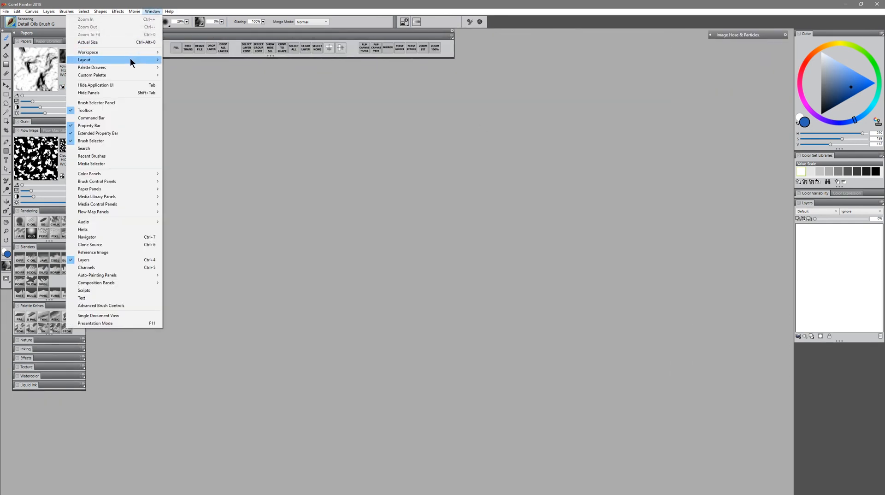
pyautogui.moveTo(161, 70)
pyautogui.click(202, 121)
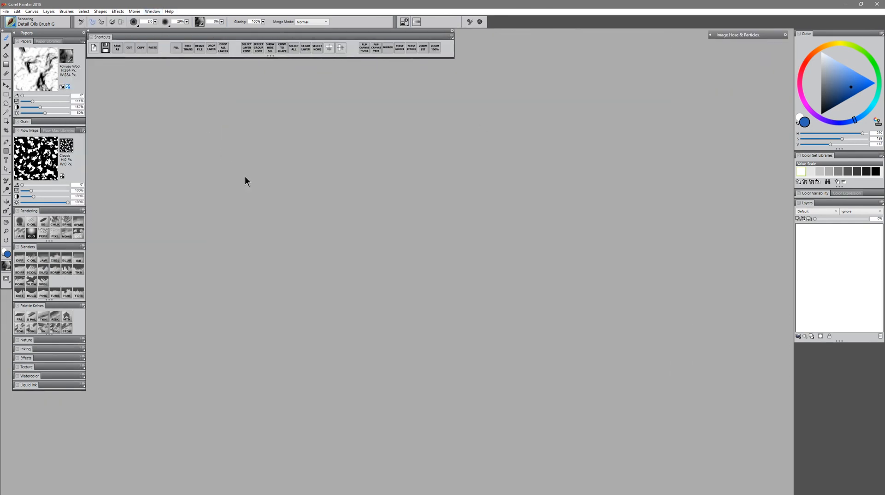
pyautogui.click(684, 111)
pyautogui.write('Glaz')
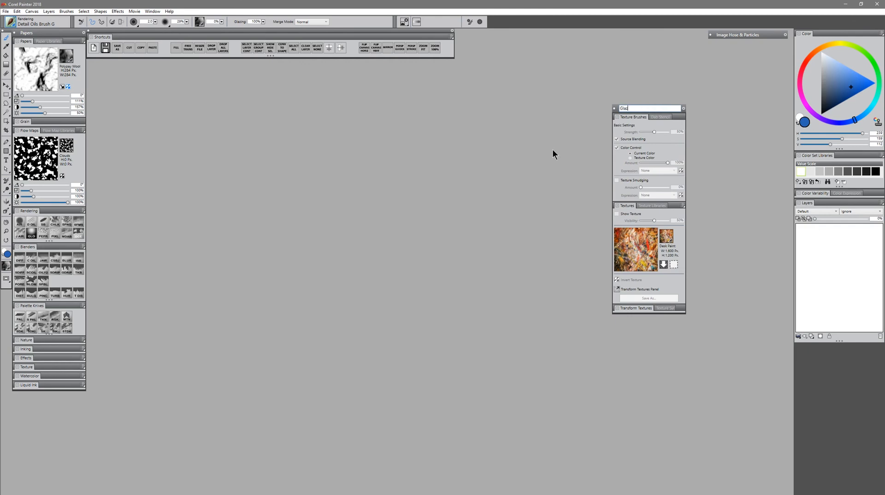
pyautogui.write('ing, Dab Stencil & Texture')
pyautogui.press('Return')
# - Separate Dab Stencil above Texture Brushes and Texture Synthesis below Transform Textures, and collapse Texture Brushes, Transform Textures and Texture Synthesis
pyautogui.moveTo(660, 117); pyautogui.dragTo(650, 112)
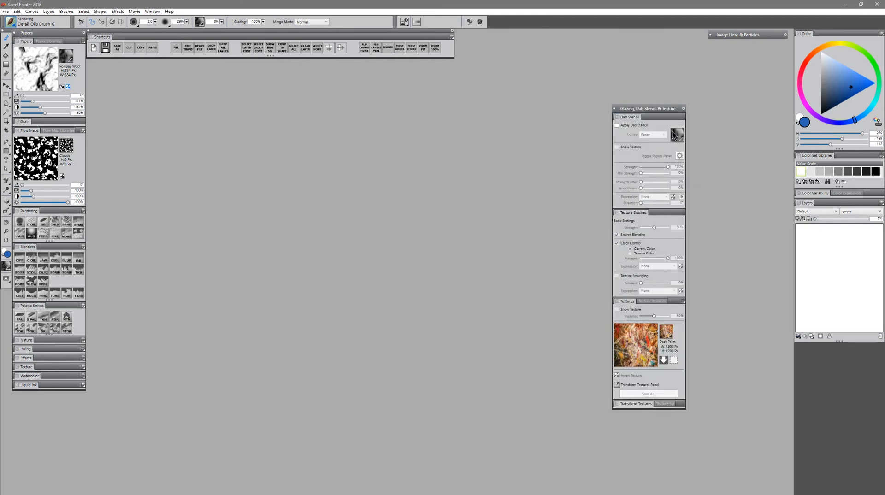
pyautogui.doubleClick(641, 213)
pyautogui.moveTo(665, 324)
pyautogui.mouseDown()
pyautogui.moveTo(690, 333)
pyautogui.moveTo(666, 400)
pyautogui.mouseUp()
pyautogui.doubleClick(635, 400)
pyautogui.doubleClick(636, 324)
# - Open the Glazing panel, dock it above Dab Stencil, and place the texture palette beside Image Hose & Particles
pyautogui.click(152, 11)
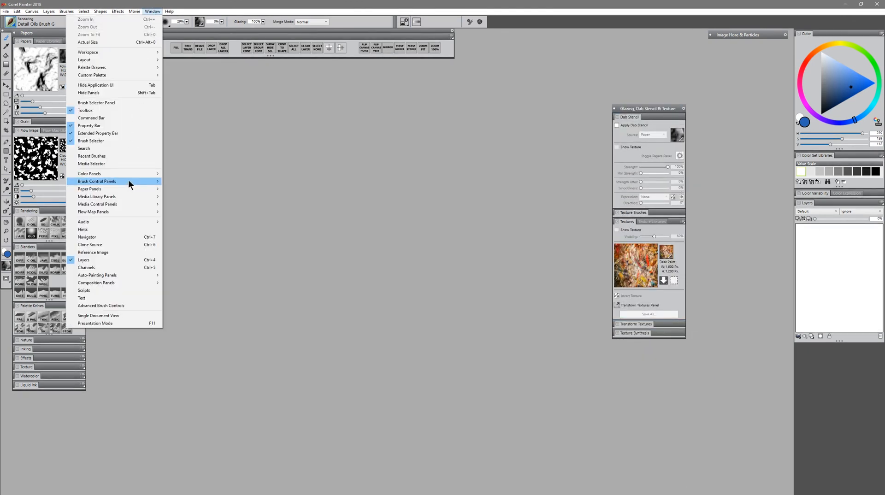
pyautogui.moveTo(130, 182)
pyautogui.click(188, 471)
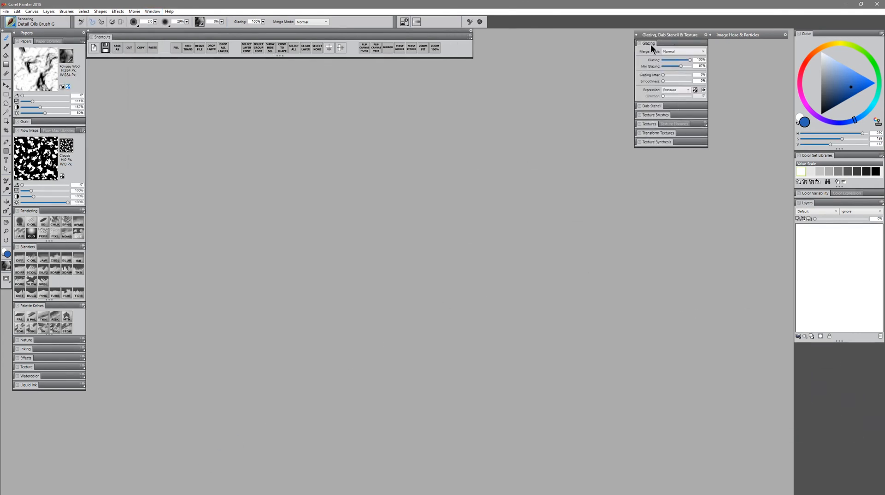
# - Open the Stroke Attributes brush control panel and dock it collapsed between Color Set Libraries and Color Variability
pyautogui.click(151, 12)
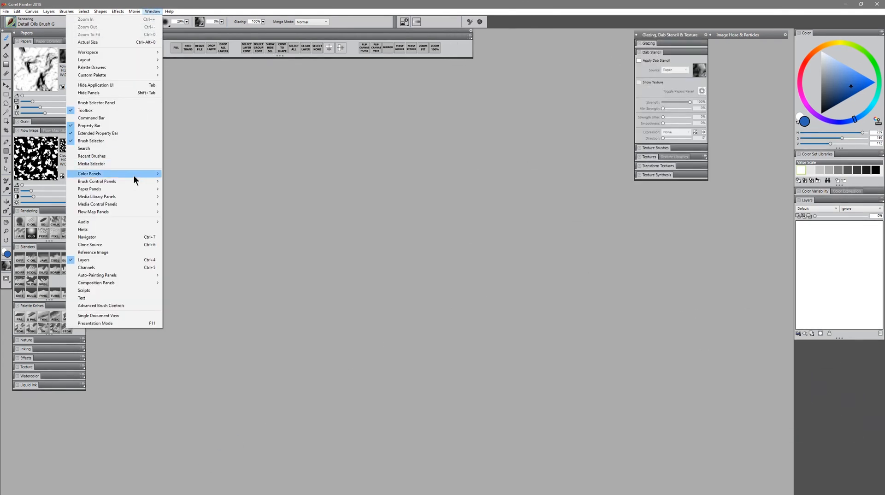
pyautogui.moveTo(133, 181)
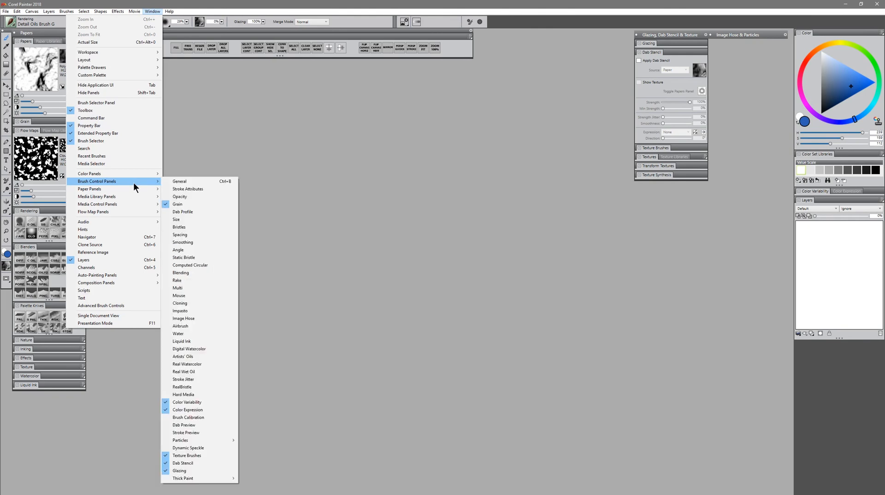
pyautogui.click(194, 189)
pyautogui.moveTo(673, 43)
pyautogui.mouseDown()
pyautogui.moveTo(645, 132)
pyautogui.moveTo(655, 247)
pyautogui.moveTo(835, 190)
pyautogui.mouseUp()
pyautogui.click(820, 195)
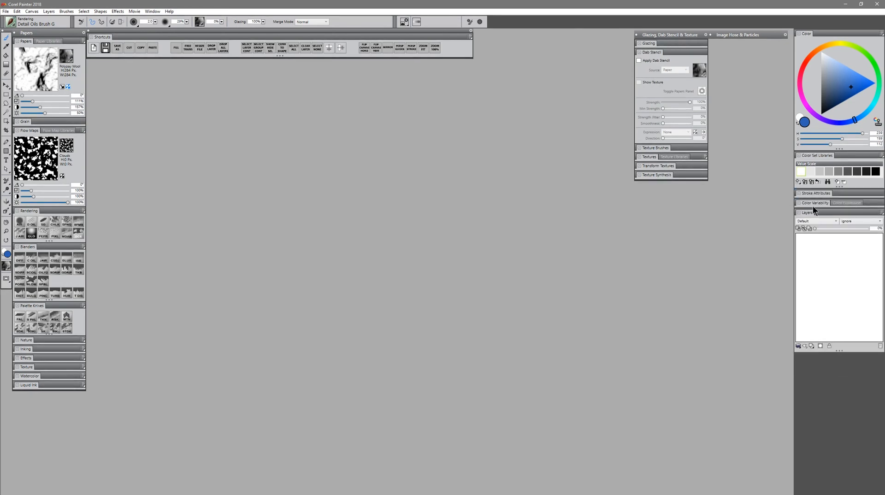
# - Open the Layout Grid and Divine Proportion composition panels, dock them as tabs beside Layers, and bring Layers to the front
pyautogui.click(152, 11)
pyautogui.moveTo(136, 285)
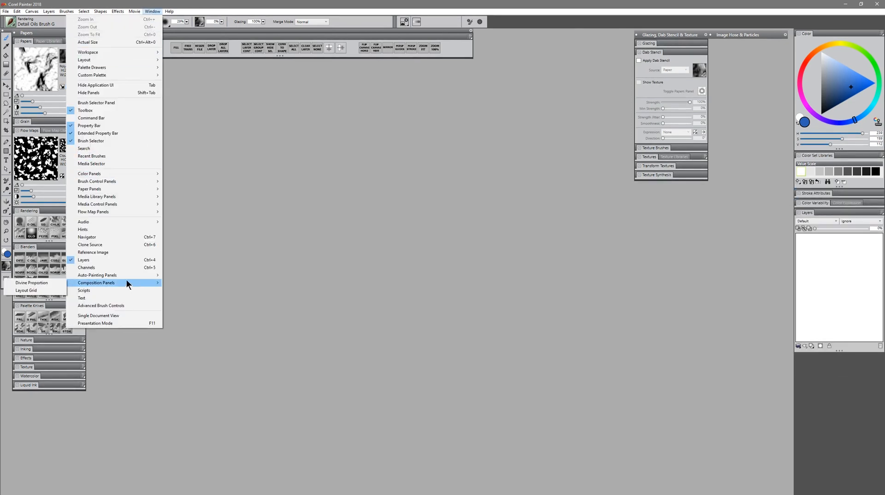
pyautogui.click(44, 291)
pyautogui.moveTo(644, 245); pyautogui.dragTo(839, 219)
pyautogui.click(804, 213)
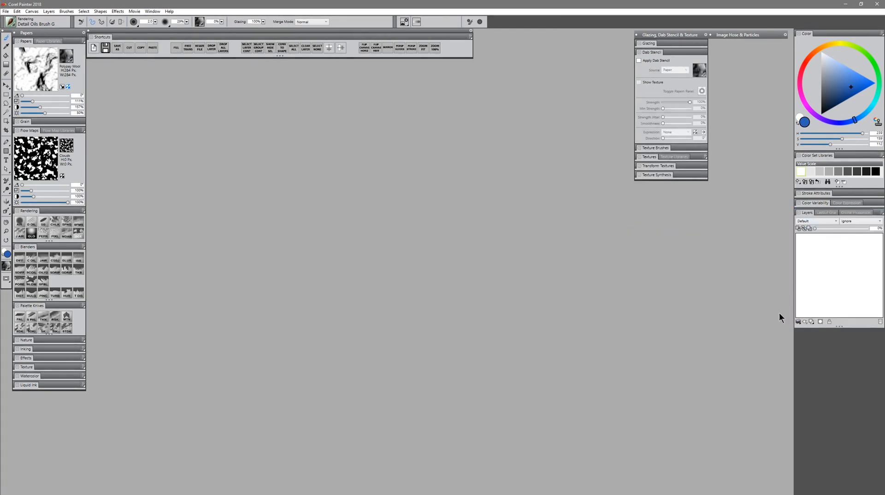
pyautogui.click(17, 11)
pyautogui.moveTo(35, 153)
pyautogui.click(115, 150)
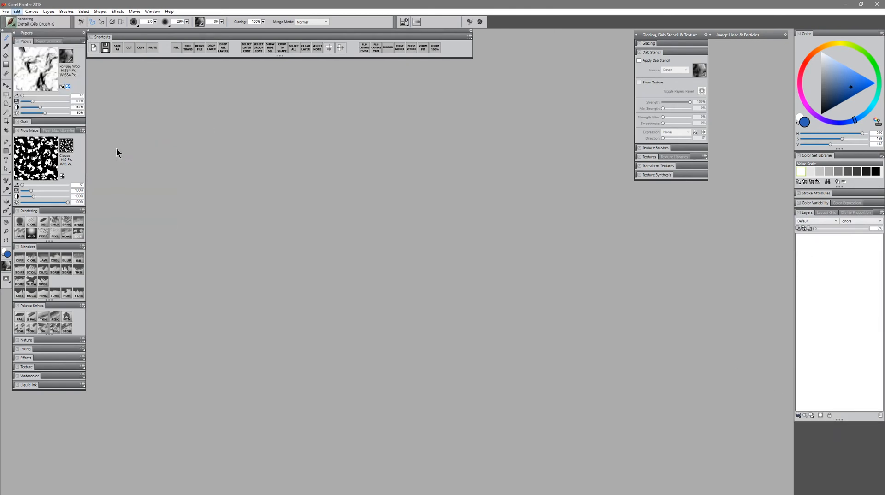
pyautogui.press('Return')
# - Start a new image and set its width to 10, height to 8 and resolution to 300 pixels per inch
pyautogui.click(5, 11)
pyautogui.moveTo(15, 12)
pyautogui.click(17, 19)
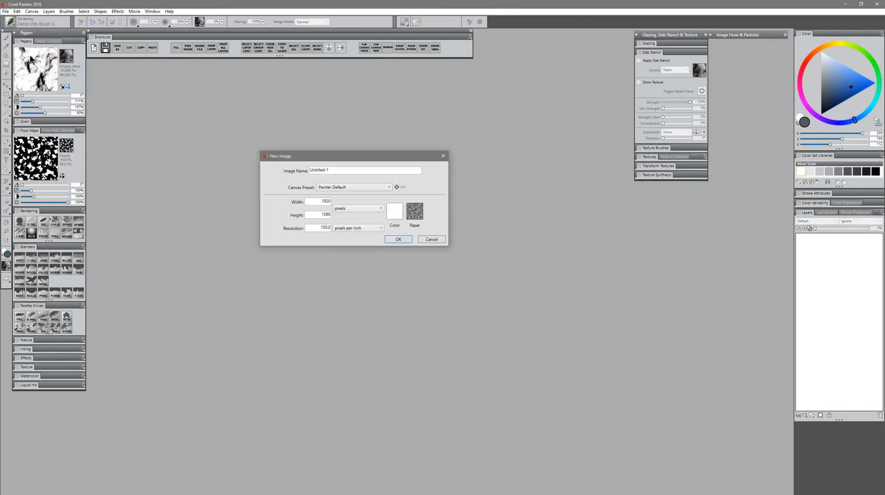
pyautogui.click(353, 188)
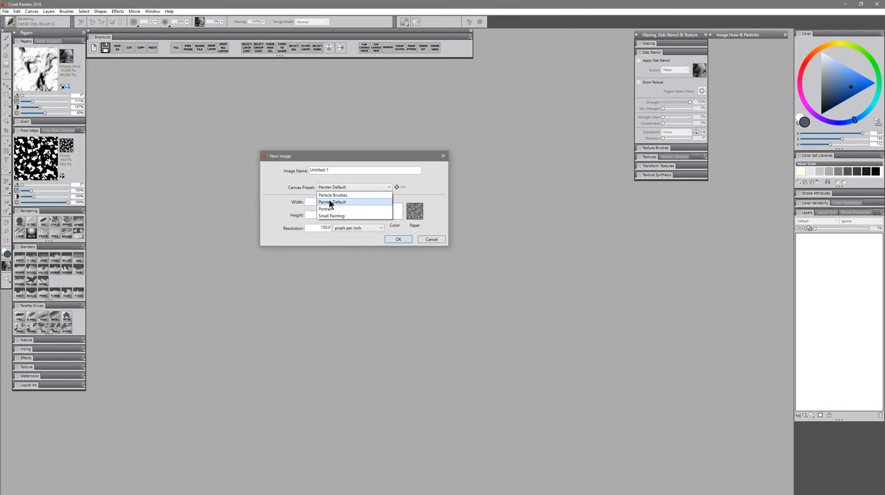
pyautogui.click(412, 183)
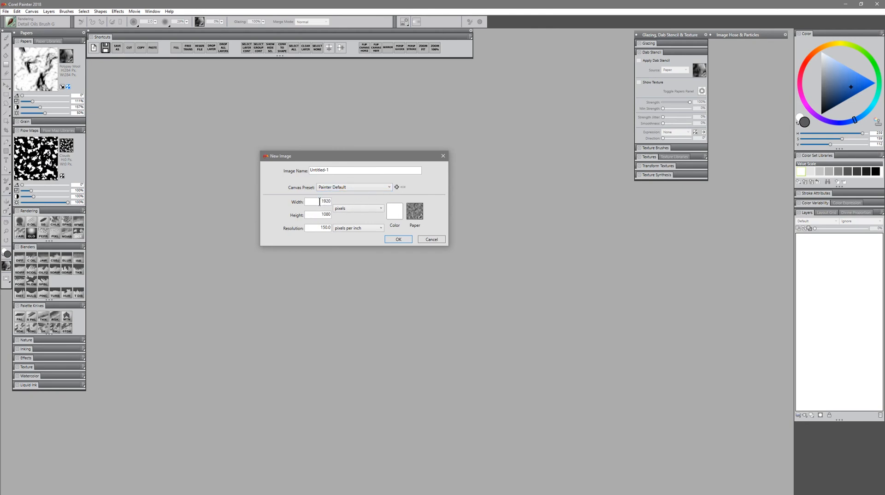
pyautogui.write('10')
pyautogui.press('Tab')
pyautogui.write('8')
pyautogui.press('Tab')
pyautogui.press('Tab')
pyautogui.press('Tab')
pyautogui.write('300')
# - Save the new image's settings as a canvas preset named 10x8@300
pyautogui.click(397, 188)
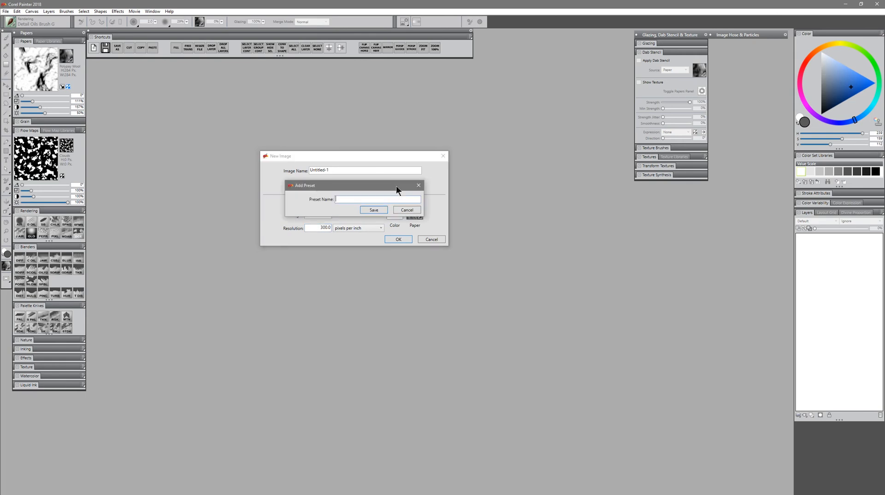
pyautogui.write('10x8@300')
pyautogui.press('Return')
# - Set the width to 14 and height to 11, save the canvas preset as 14x11@300, and cancel the new image
pyautogui.click(357, 187)
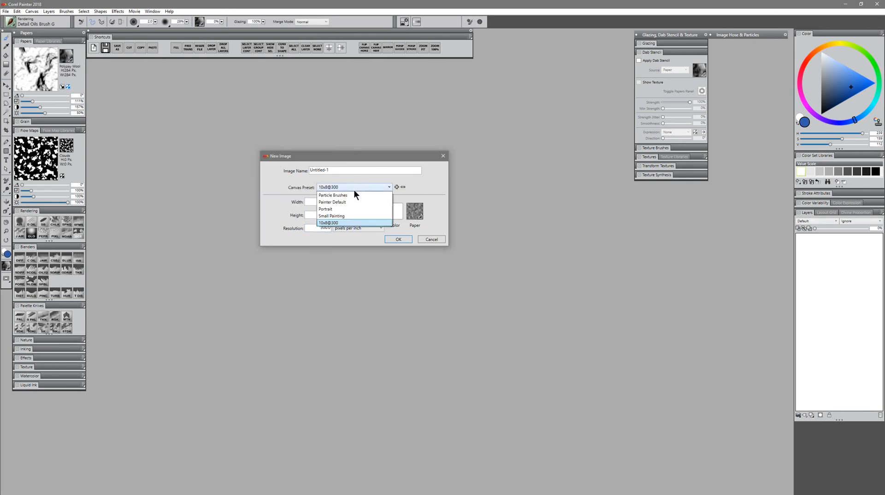
pyautogui.click(339, 219)
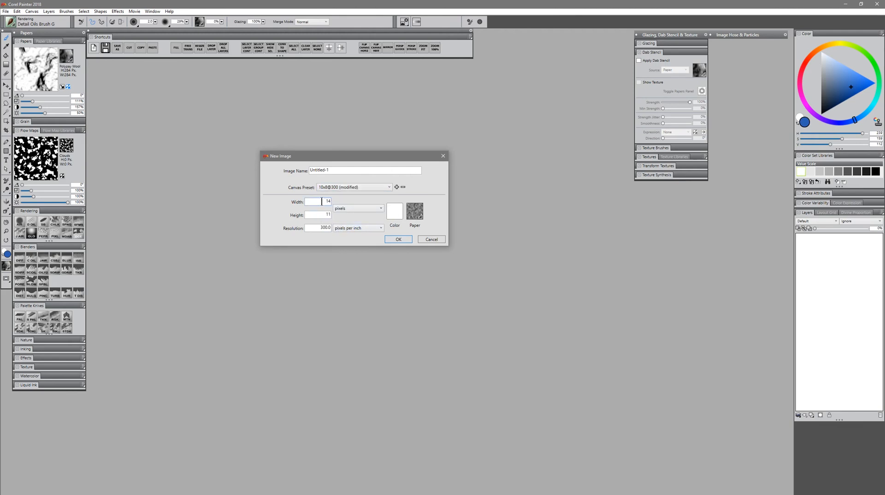
pyautogui.click(396, 187)
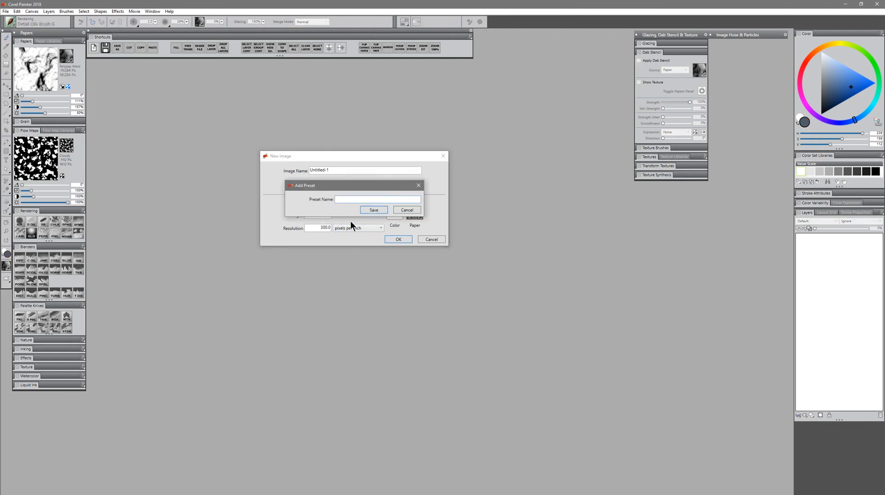
pyautogui.write('14x11@300')
pyautogui.press('Return')
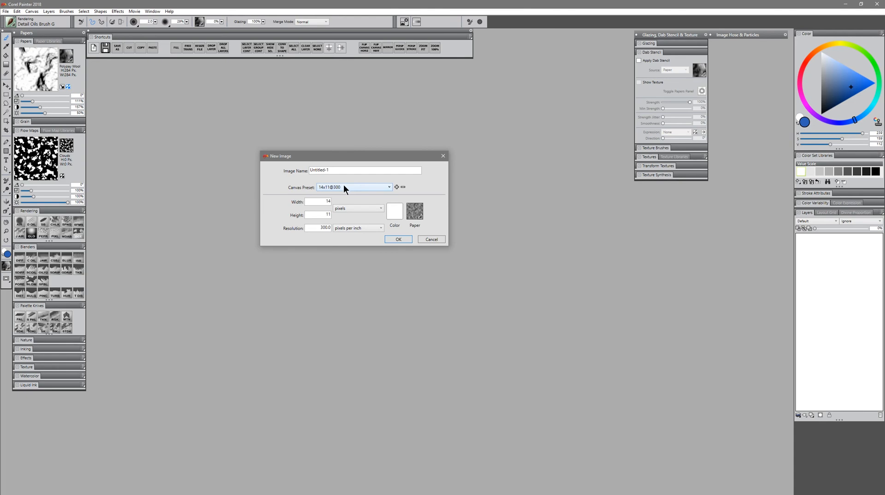
pyautogui.click(432, 240)
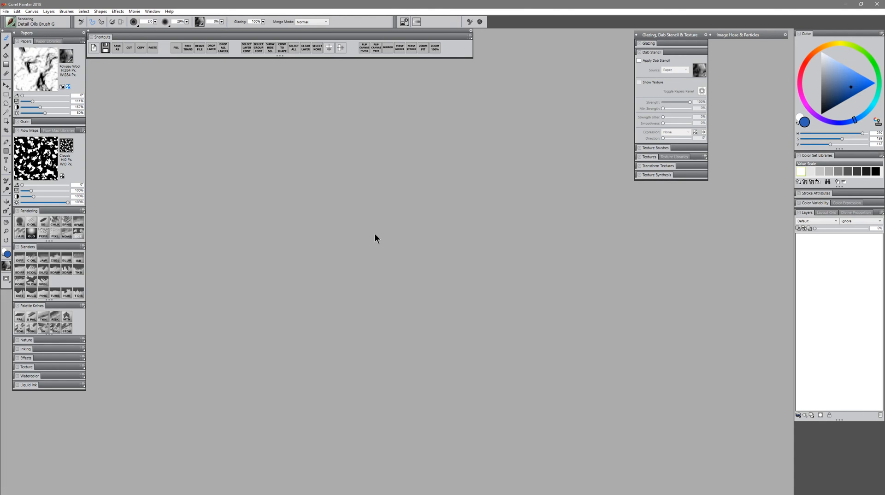
# - Export the current workspace to a file
pyautogui.click(154, 13)
pyautogui.moveTo(142, 52)
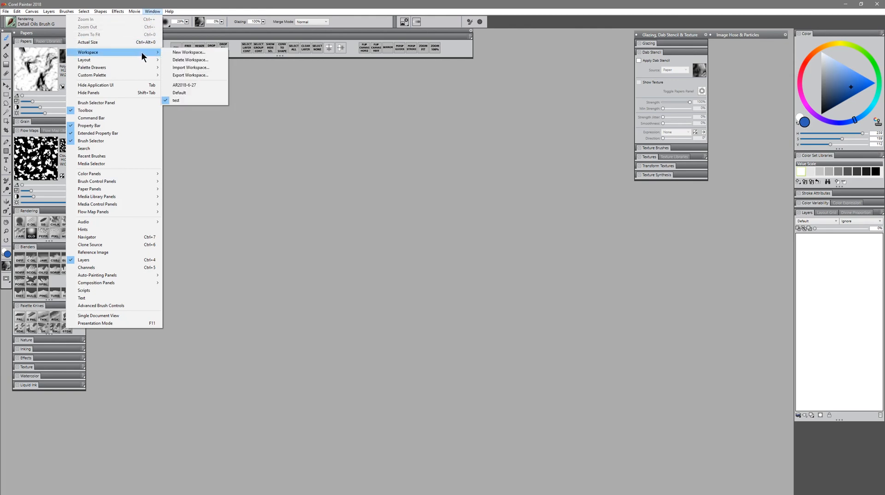
pyautogui.click(201, 75)
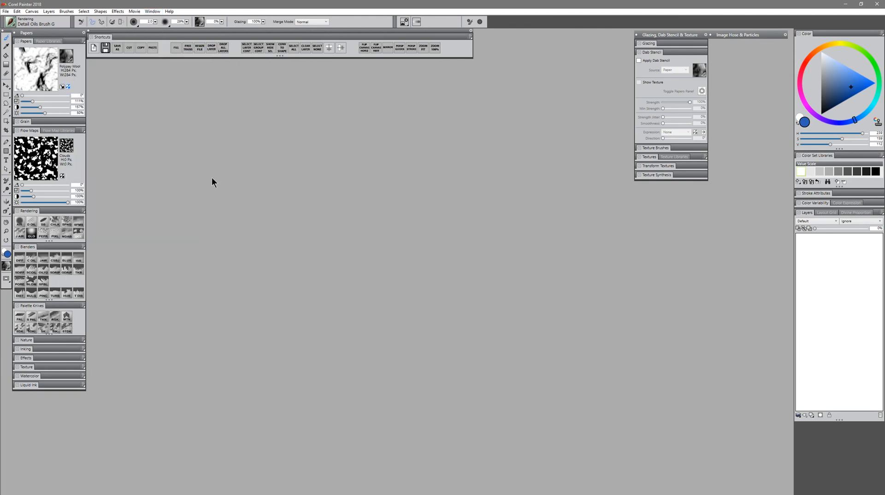
pyautogui.press('Return')
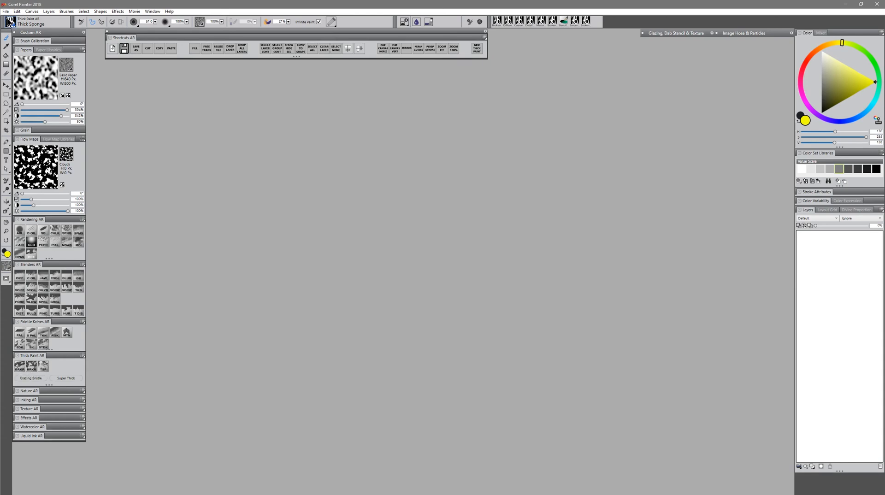
# - Review the brush library's categories and open the Custom Palette Organizer with the Rendering AR palette selected
pyautogui.click(10, 22)
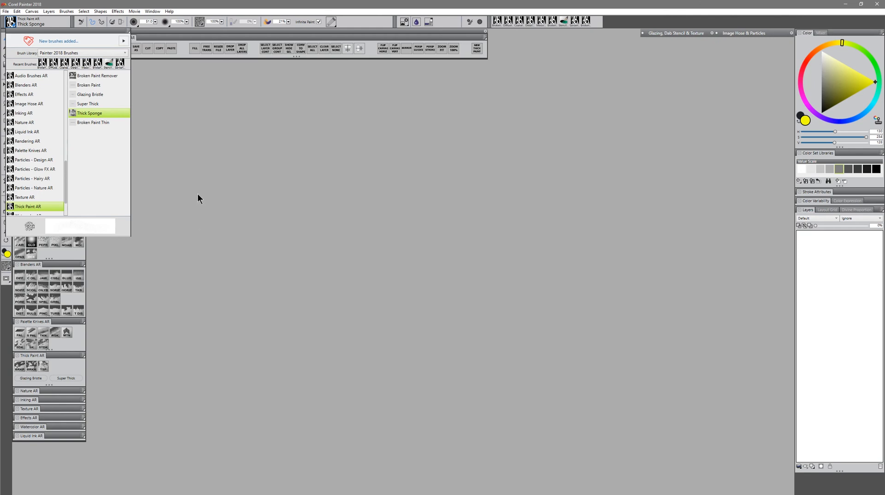
pyautogui.click(180, 205)
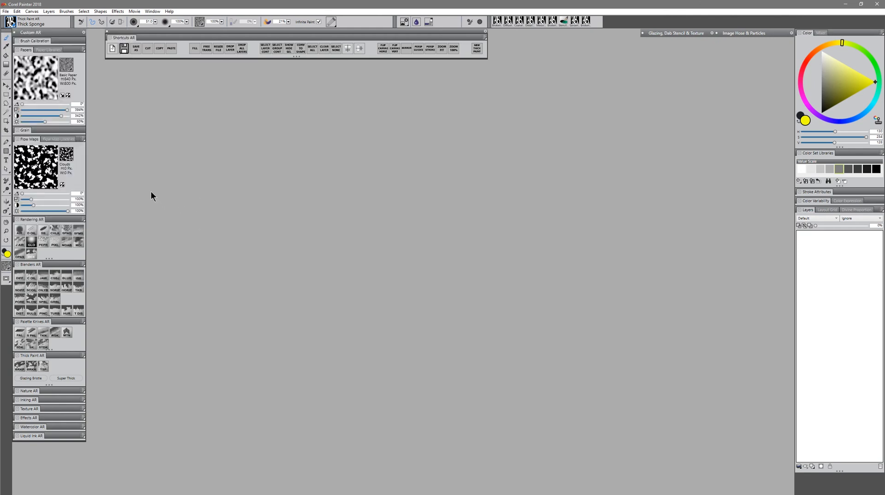
pyautogui.click(152, 11)
pyautogui.moveTo(134, 75)
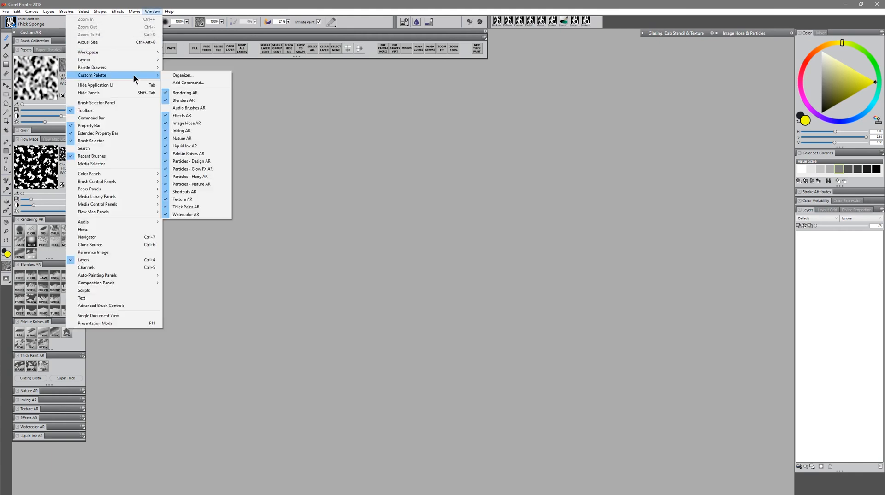
pyautogui.click(208, 75)
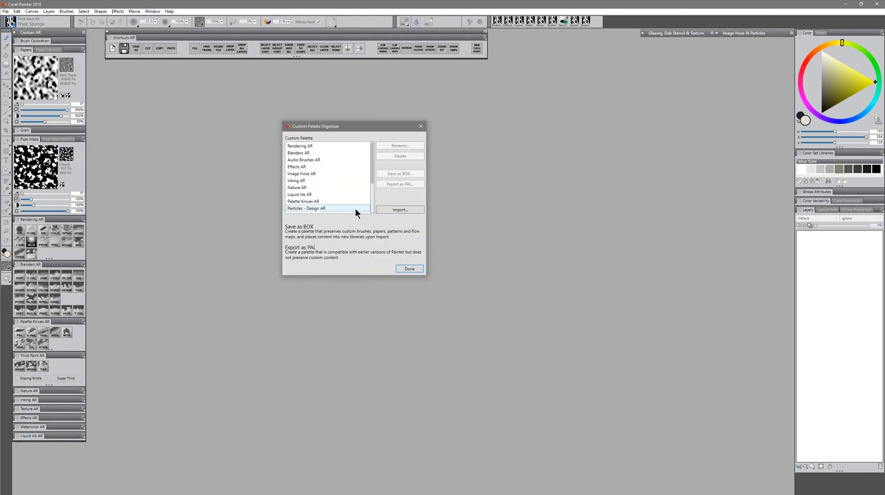
pyautogui.click(292, 147)
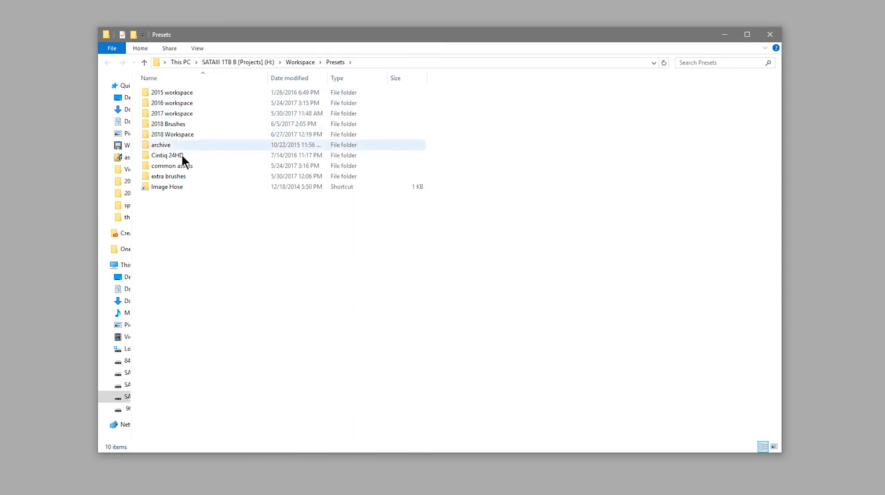
# - Switch to File Explorer and examine the Nozzles, BOX files, brushes and Flow Maps folders inside 2017 workspace, sorting Nozzles by type
pyautogui.doubleClick(180, 113)
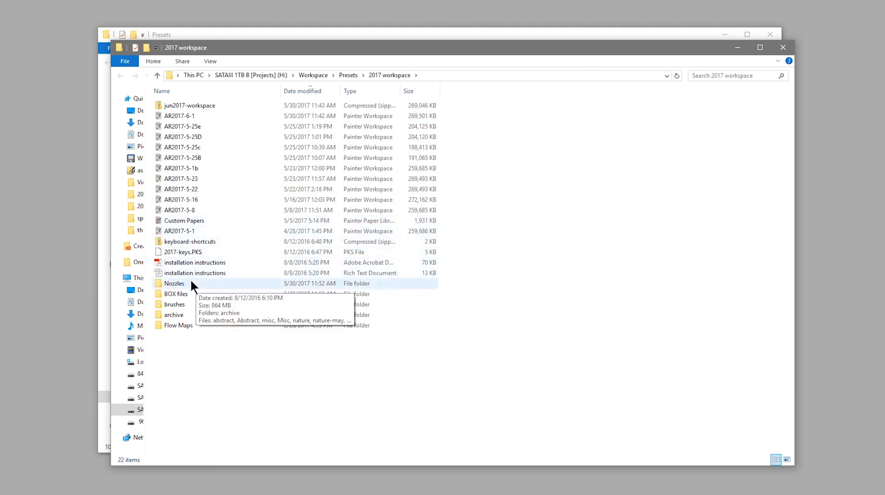
pyautogui.doubleClick(177, 284)
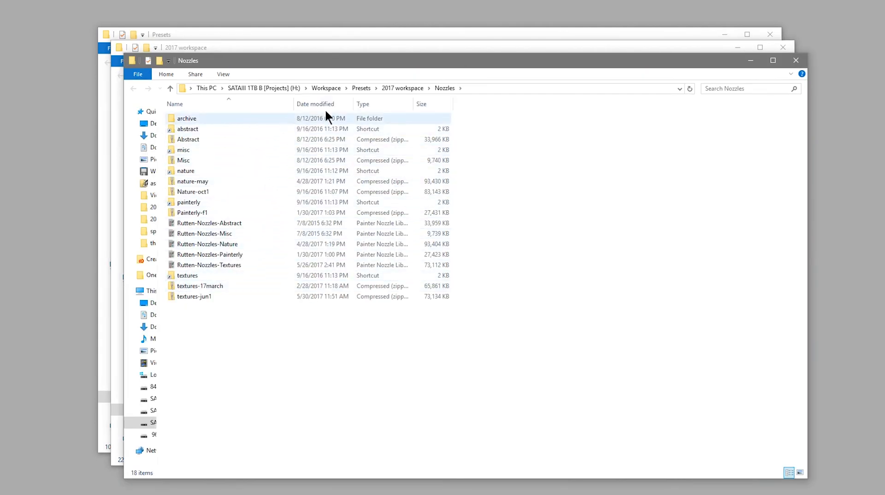
pyautogui.click(370, 105)
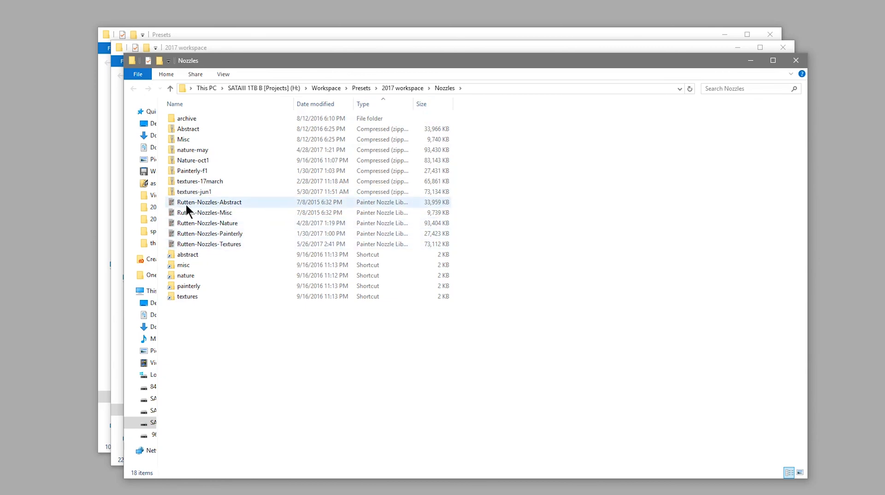
pyautogui.click(408, 88)
pyautogui.doubleClick(198, 304)
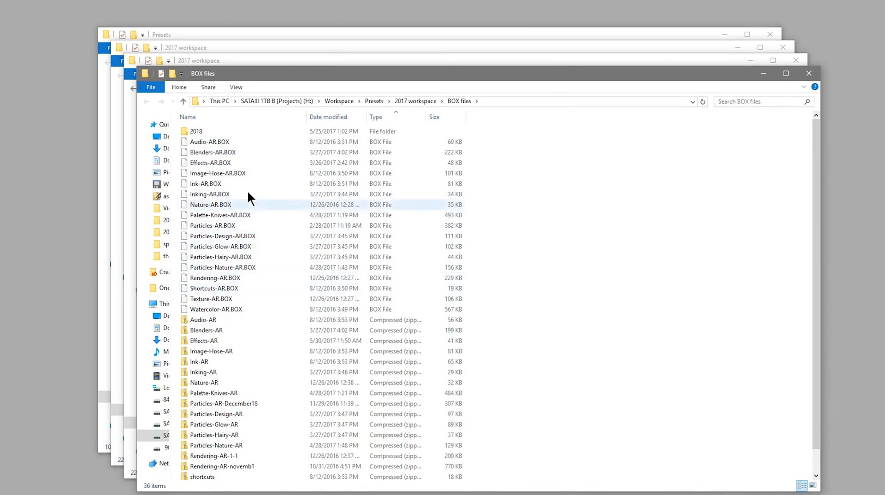
pyautogui.click(421, 101)
pyautogui.doubleClick(208, 330)
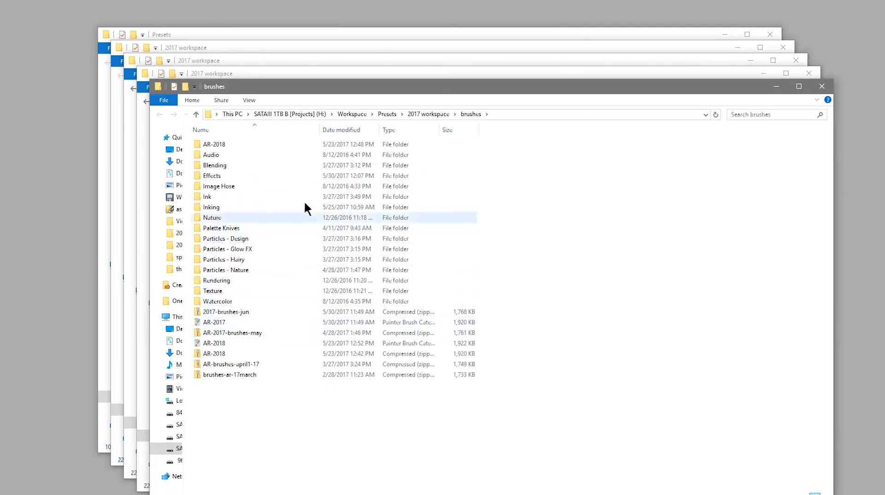
pyautogui.doubleClick(219, 164)
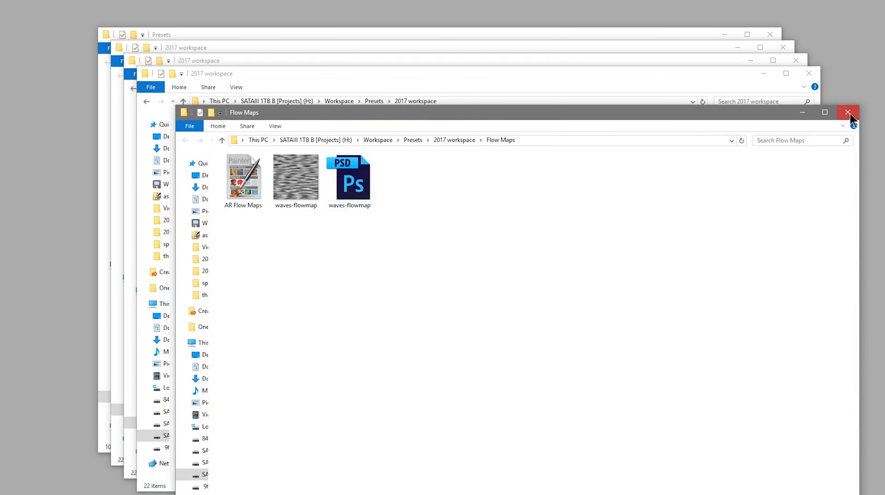
pyautogui.click(849, 113)
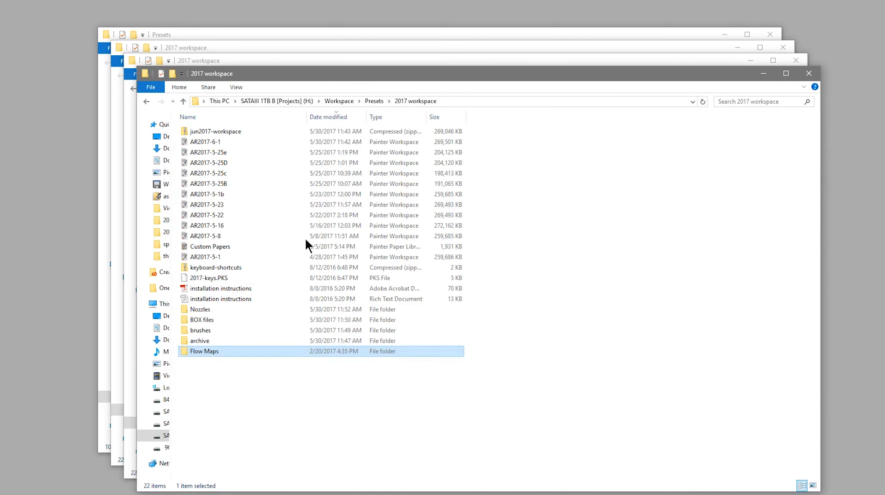